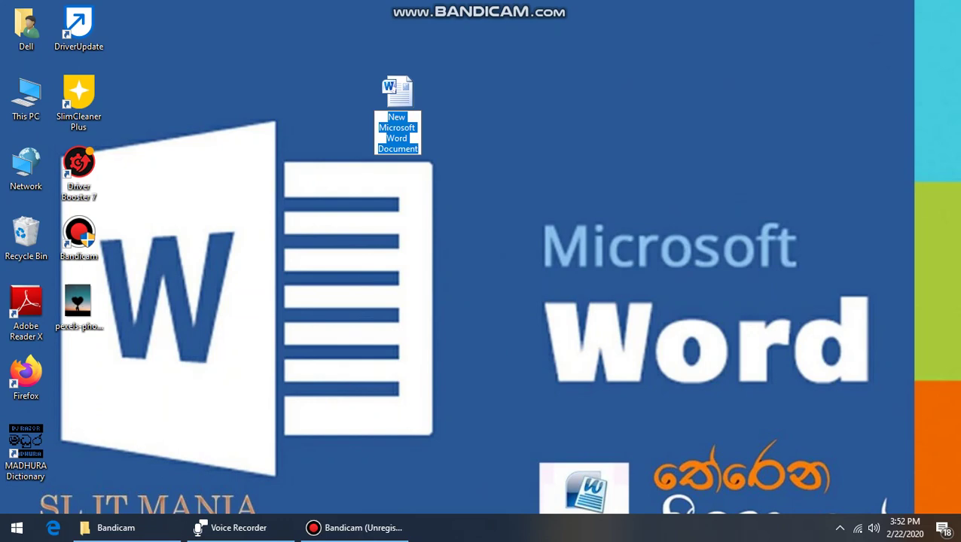
# Step: Keep the default name for the new Word document on the desktop and open it
pyautogui.moveTo(387, 117); pyautogui.dragTo(418, 148)
pyautogui.press('Return')
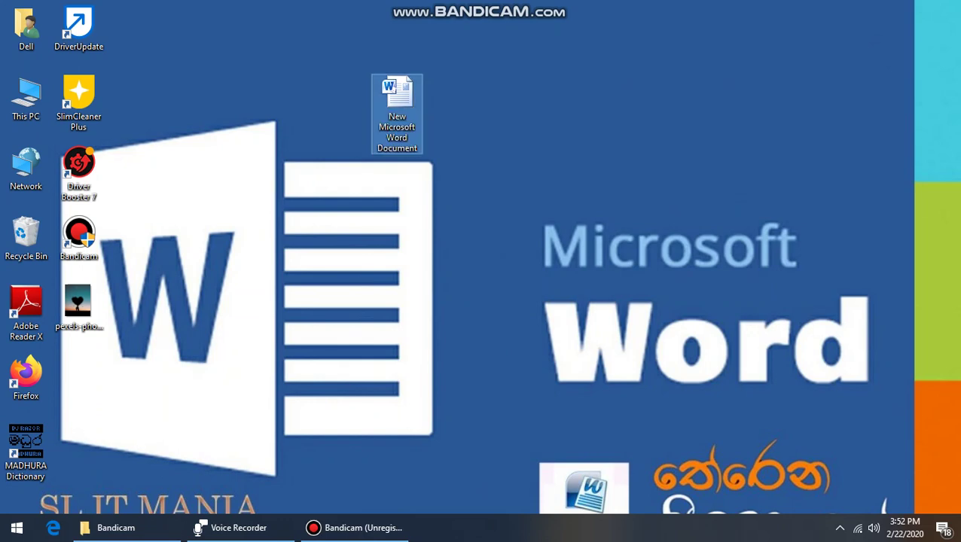
pyautogui.press('Return')
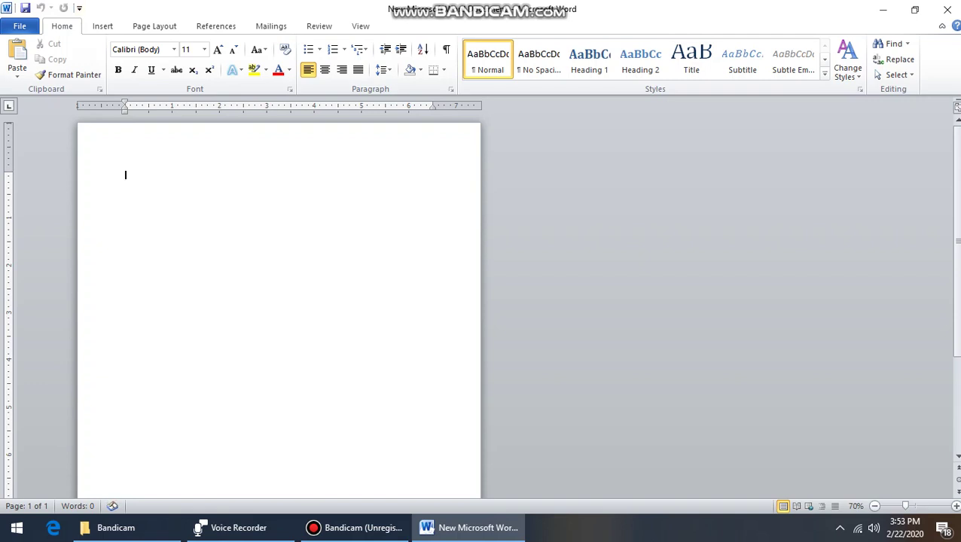
# Step: Examine the command groups under Home, Insert, Page Layout, References, Mailings, Review and View
pyautogui.click(102, 26)
pyautogui.click(62, 26)
pyautogui.click(102, 25)
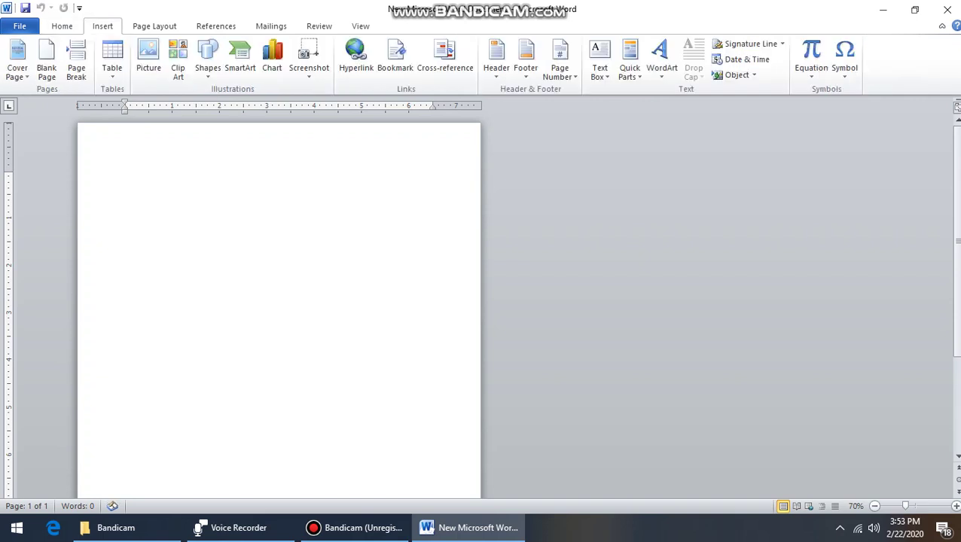
pyautogui.click(154, 25)
pyautogui.click(216, 26)
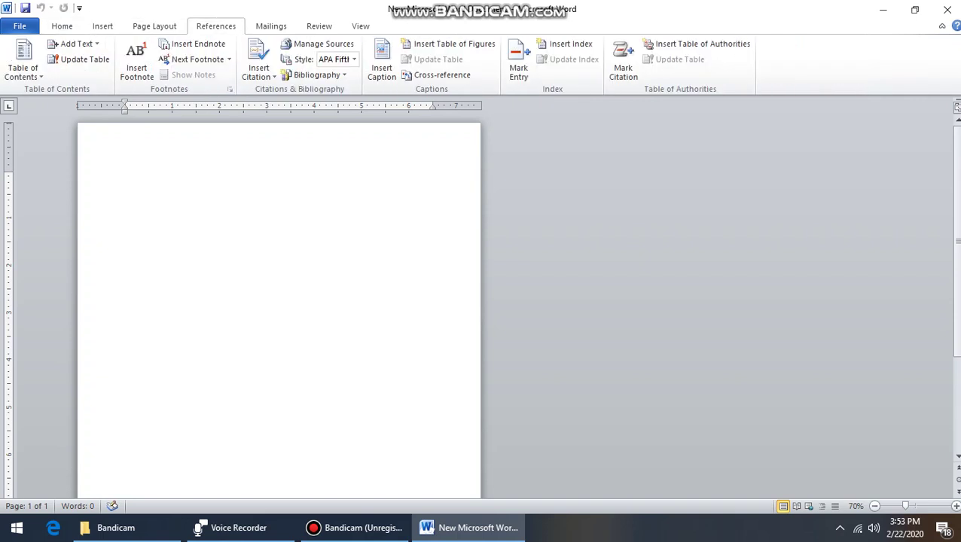
pyautogui.click(271, 26)
pyautogui.click(318, 26)
pyautogui.click(360, 25)
pyautogui.click(62, 25)
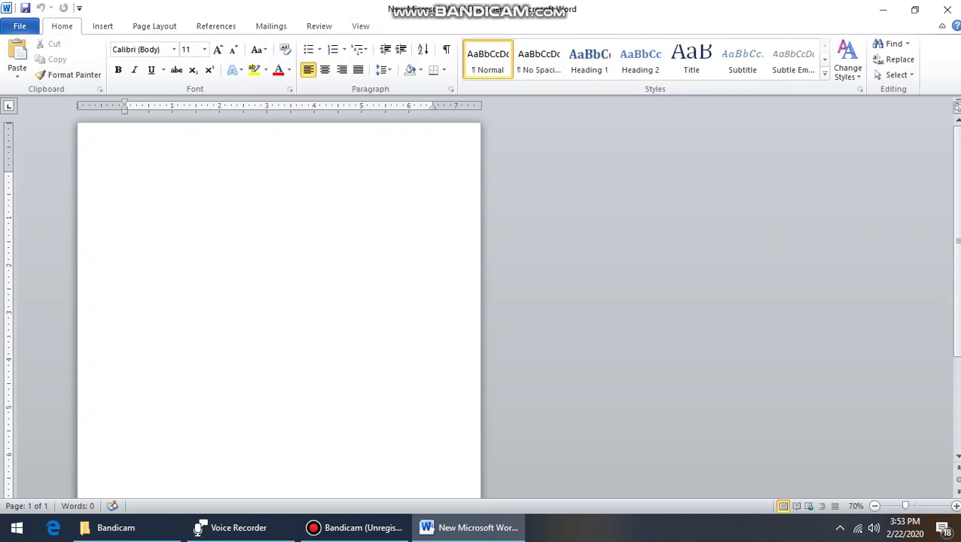
pyautogui.click(102, 25)
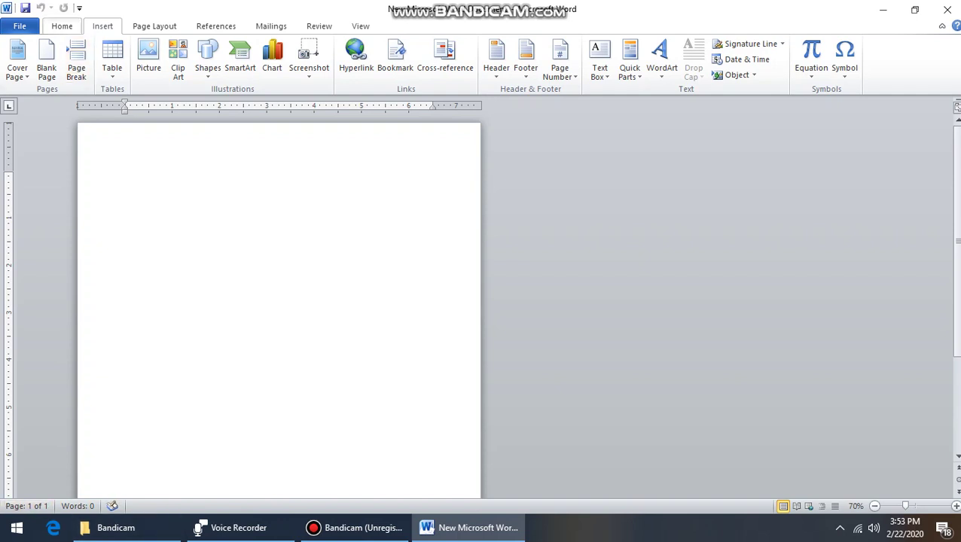
pyautogui.click(62, 26)
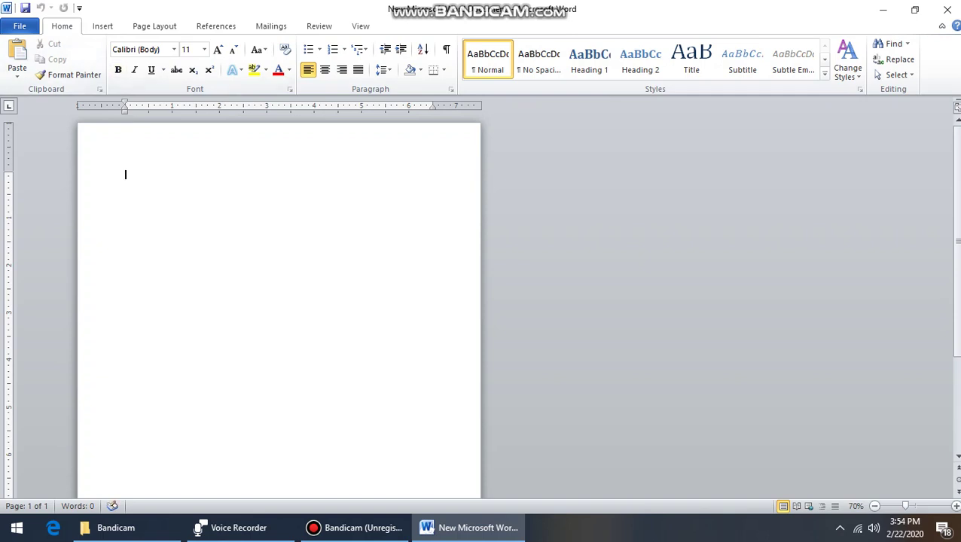
# Step: Write "MY VIDEO" in capitals on the first line of the blank page
pyautogui.scroll(1, 482, 308)
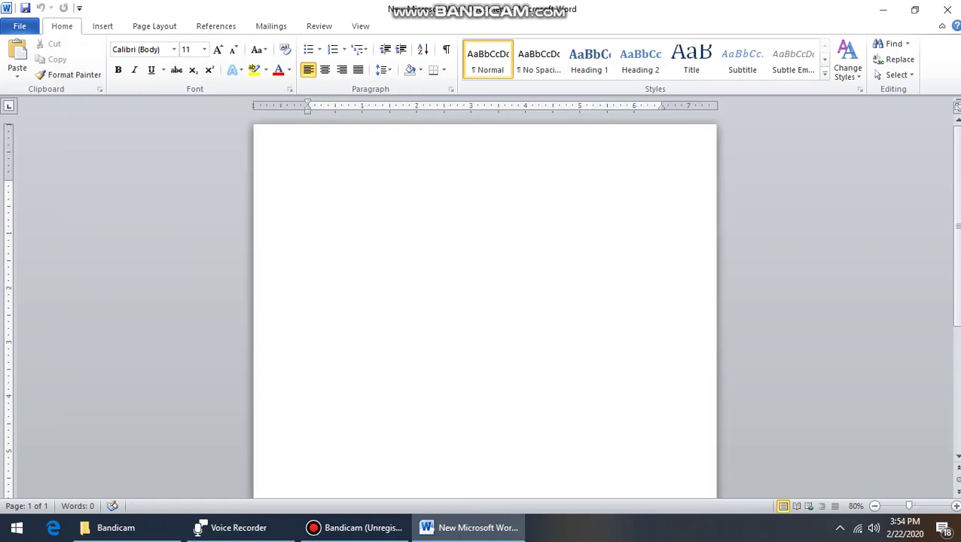
pyautogui.write('MY VIDEO')
# Step: Delete the text "MY VIDEO" and switch bold on and off again
pyautogui.click(321, 183)
pyautogui.hotkey('shift', 'End')
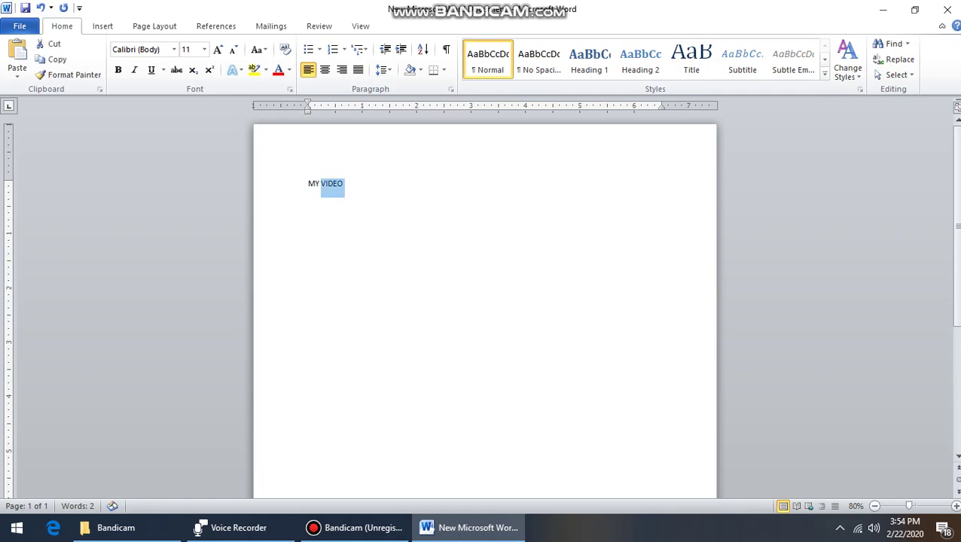
pyautogui.press('BackSpace')
pyautogui.press('BackSpace')
pyautogui.press('BackSpace')
pyautogui.press('BackSpace')
pyautogui.hotkey('ctrl', 'b')
pyautogui.hotkey('ctrl', 'b')
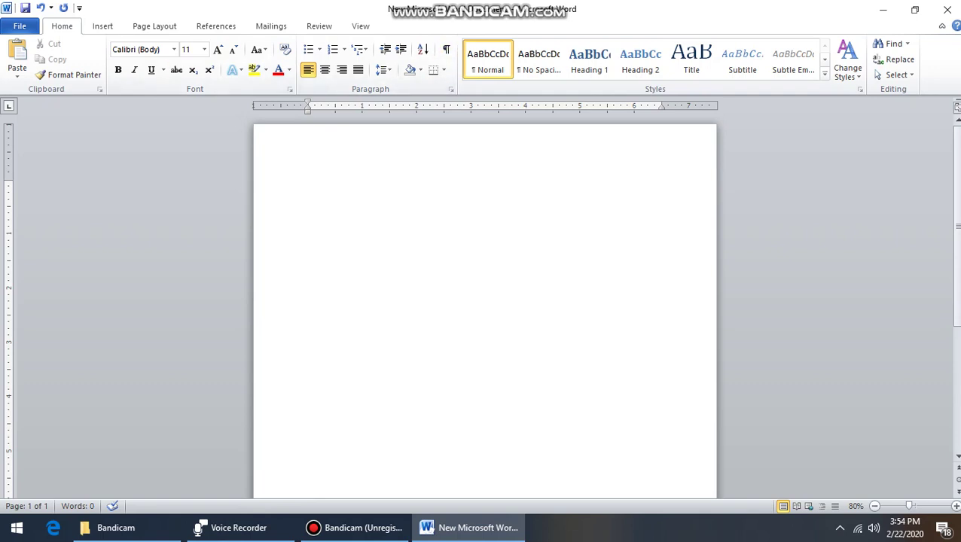
# Step: Write "My video" on the first line, indented by one tab stop
pyautogui.scroll(1, 484, 311)
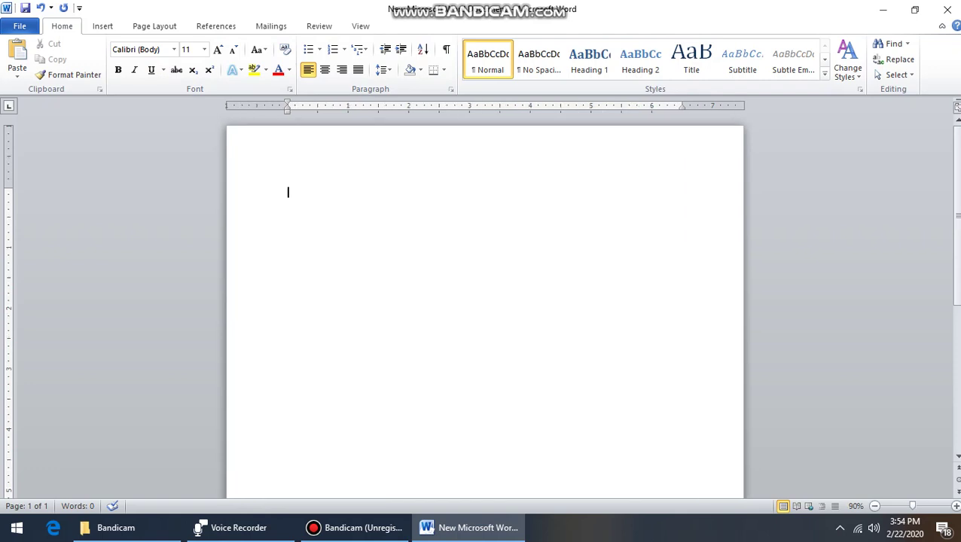
pyautogui.press('Tab')
pyautogui.write('m')
pyautogui.press('BackSpace')
pyautogui.write('My vide')
pyautogui.hotkey('ctrl', 'shift', 'Left')
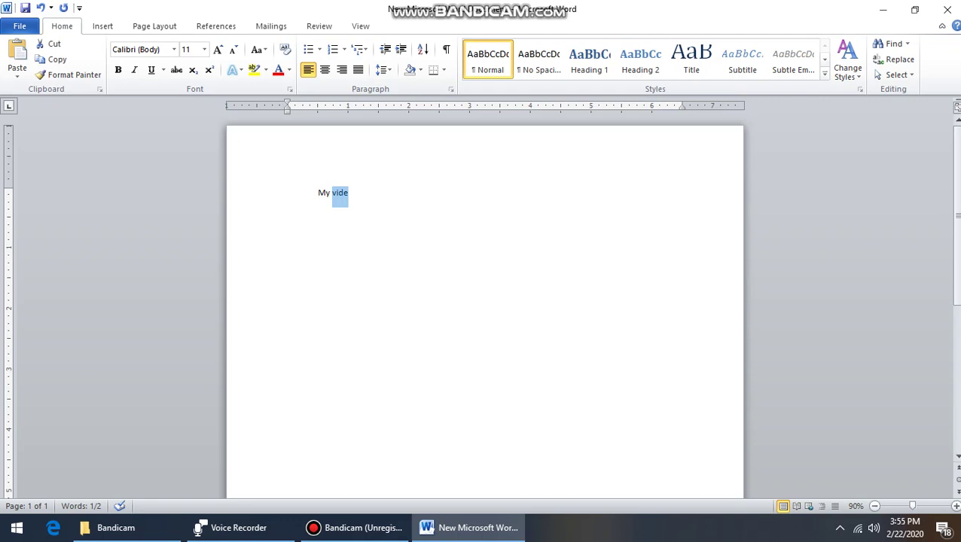
pyautogui.press('Right')
pyautogui.write('o')
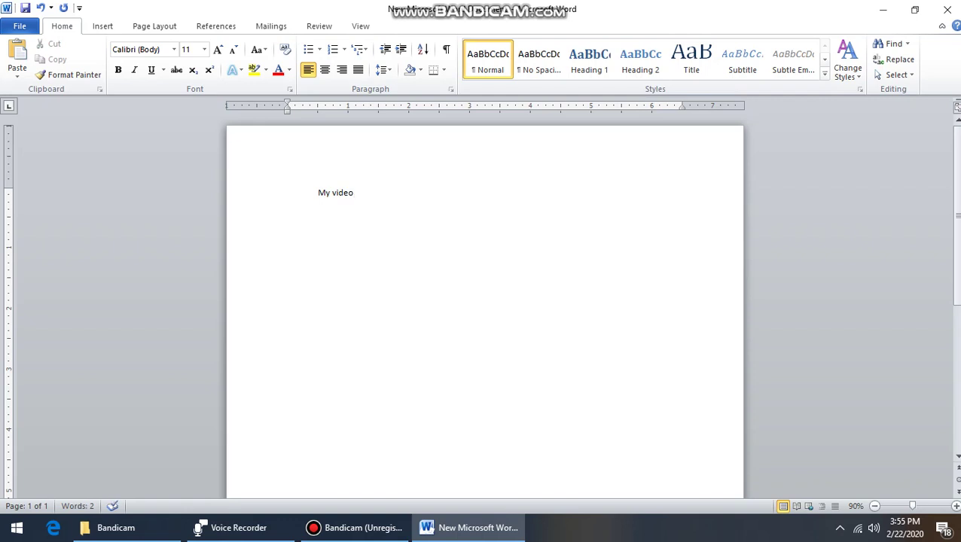
# Step: Preview other fonts on the "My video" text without applying one
pyautogui.moveTo(318, 193); pyautogui.dragTo(354, 193)
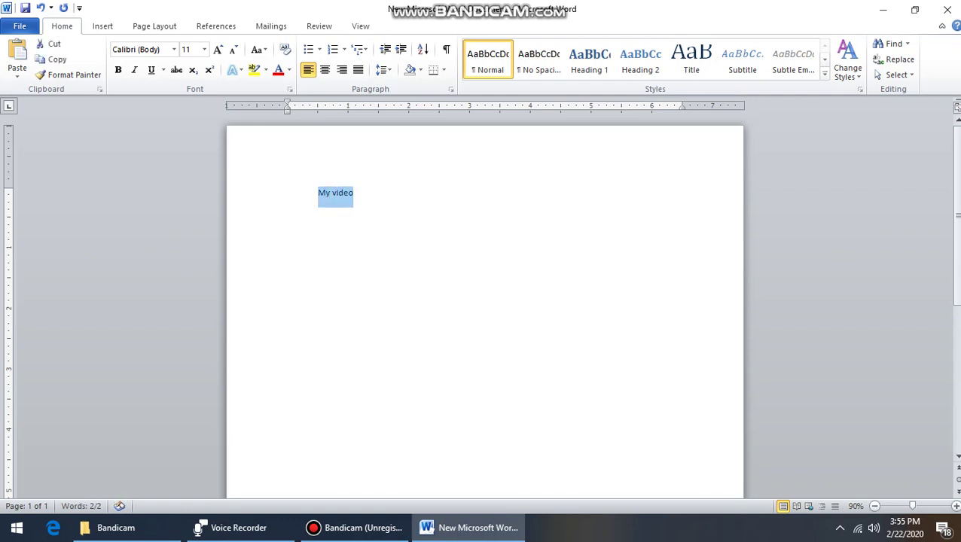
pyautogui.click(174, 49)
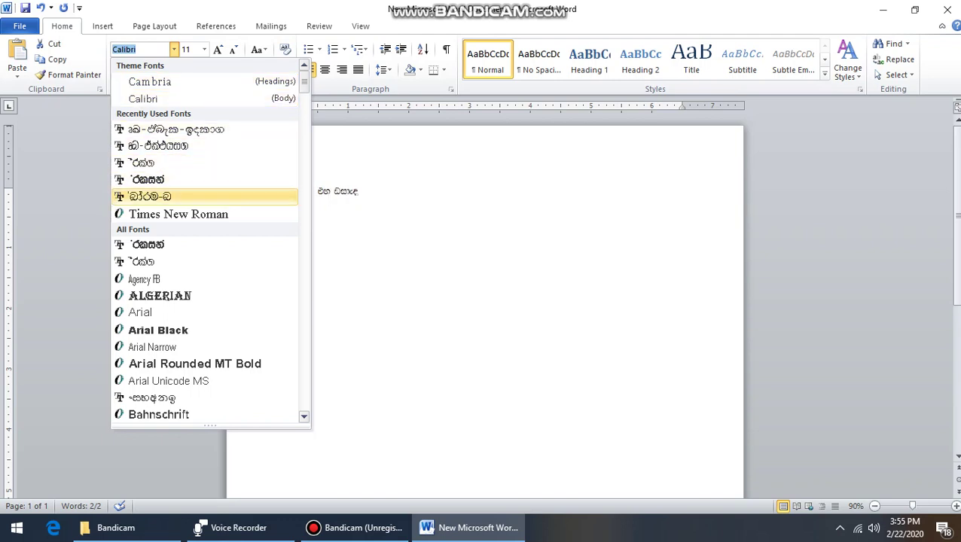
pyautogui.press('Escape')
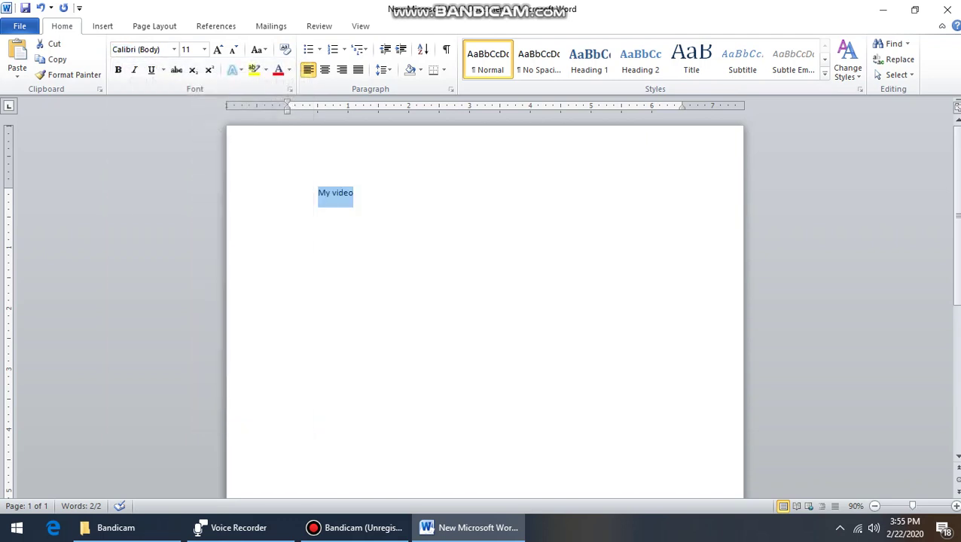
# Step: Indent the "My video" text by two more tab stops
pyautogui.click(318, 192)
pyautogui.press('Tab')
pyautogui.press('Tab')
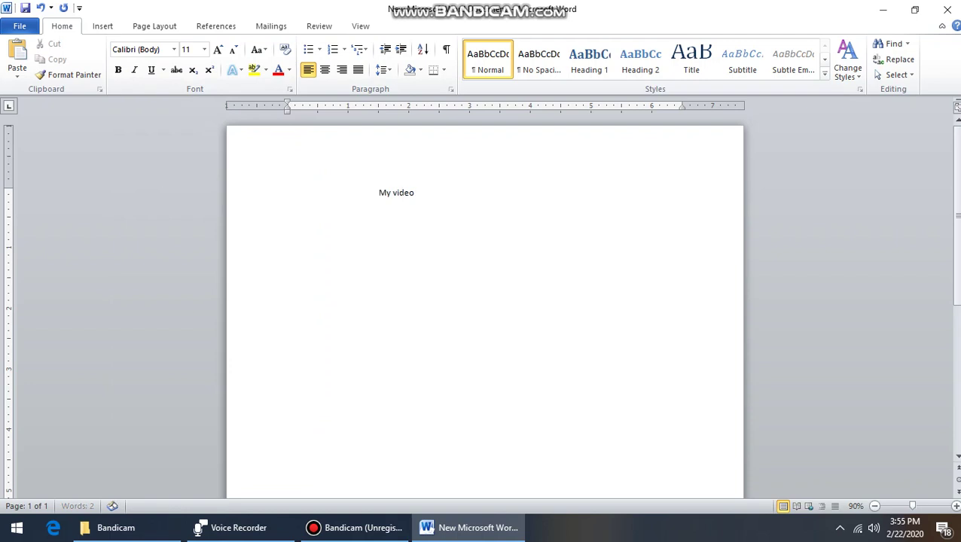
# Step: Preview fonts on the "My video" line and look through the available font sizes
pyautogui.hotkey('shift', 'End')
pyautogui.click(174, 49)
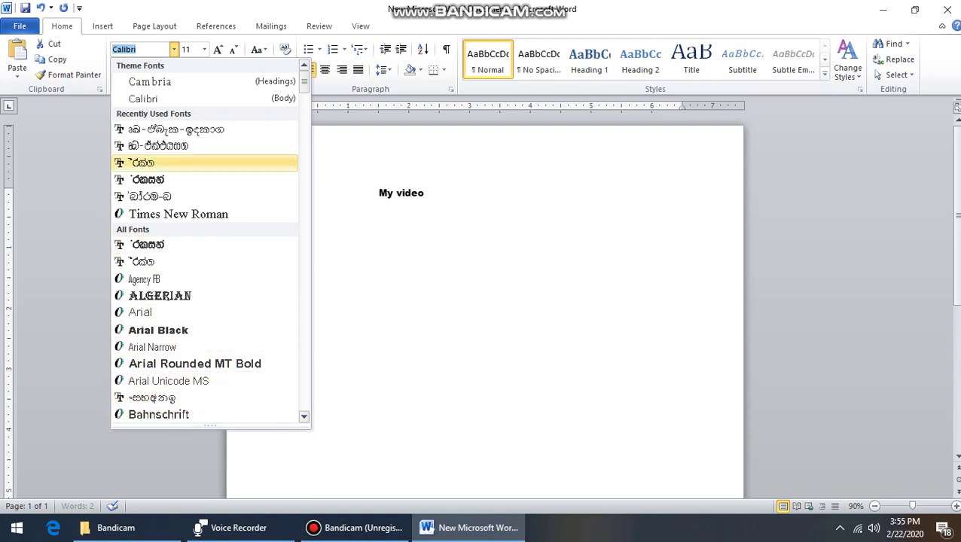
pyautogui.click(203, 49)
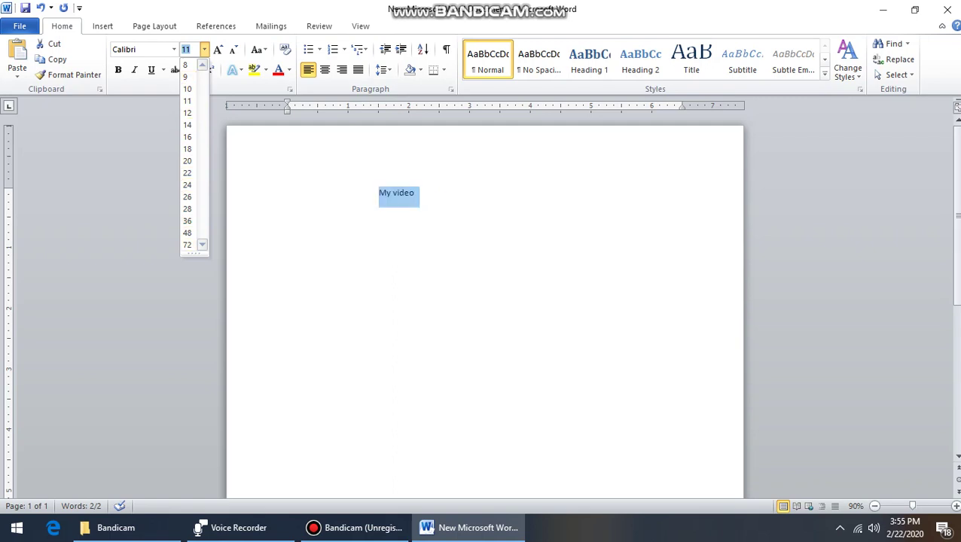
# Step: Enlarge the "My video" text in increments up to 90 pt
pyautogui.click(217, 49)
pyautogui.click(217, 48)
pyautogui.click(217, 49)
pyautogui.click(218, 49)
pyautogui.click(218, 49)
pyautogui.click(218, 49)
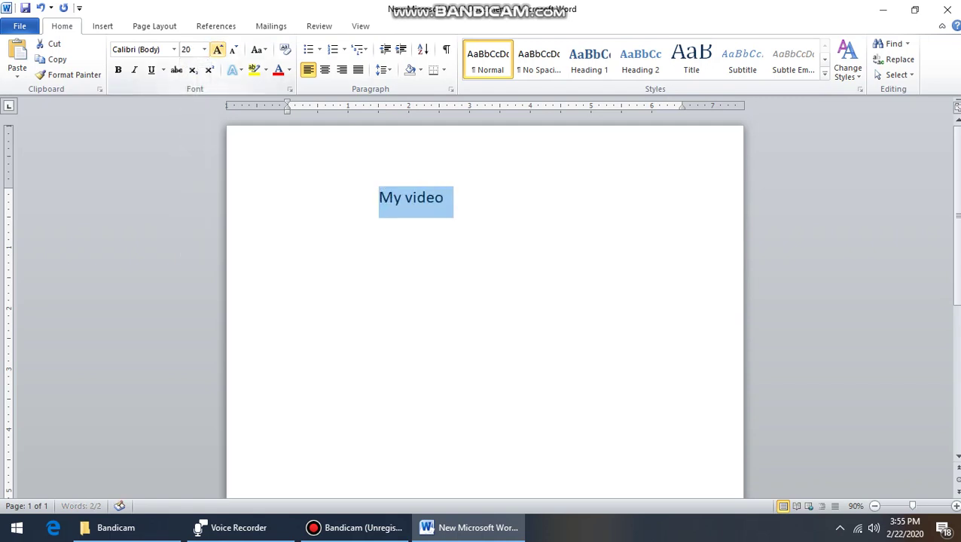
pyautogui.click(217, 49)
pyautogui.click(217, 49)
pyautogui.click(218, 49)
pyautogui.click(218, 49)
# Step: Shrink the "My video" text to 48 pt and enlarge it back to 90 pt
pyautogui.click(218, 49)
pyautogui.click(218, 49)
pyautogui.click(217, 49)
pyautogui.click(217, 49)
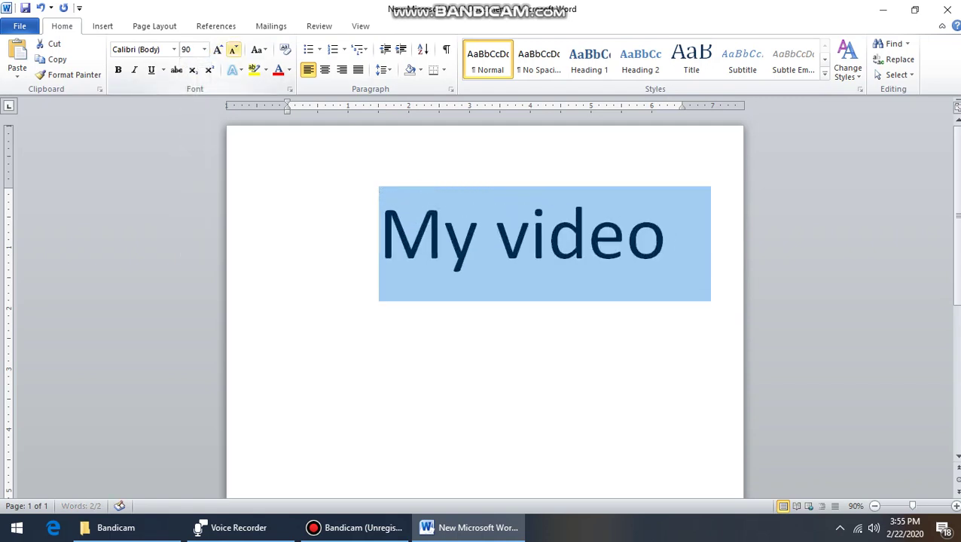
pyautogui.click(233, 49)
pyautogui.click(233, 49)
pyautogui.click(233, 49)
pyautogui.click(233, 49)
pyautogui.click(218, 49)
pyautogui.click(218, 49)
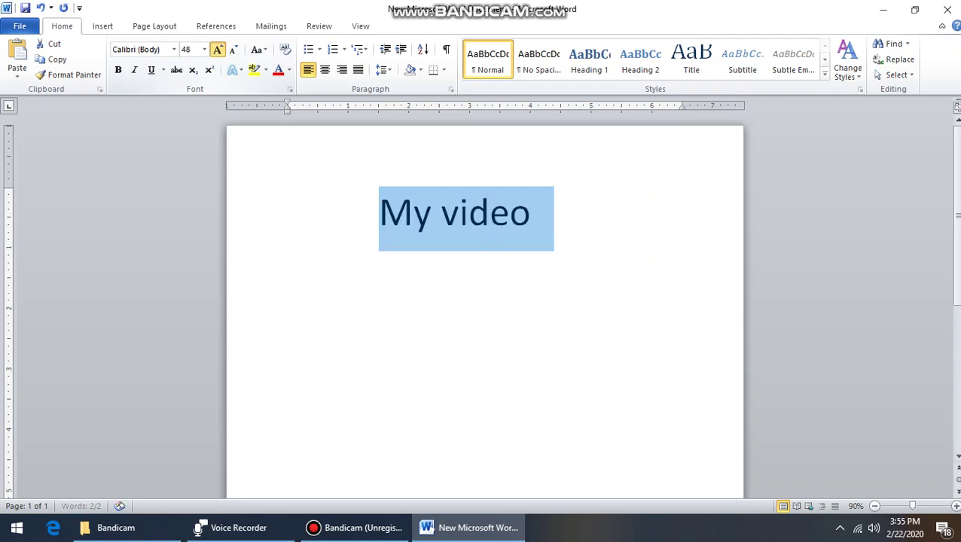
pyautogui.click(218, 49)
pyautogui.click(218, 49)
pyautogui.click(218, 49)
pyautogui.click(218, 49)
pyautogui.click(233, 49)
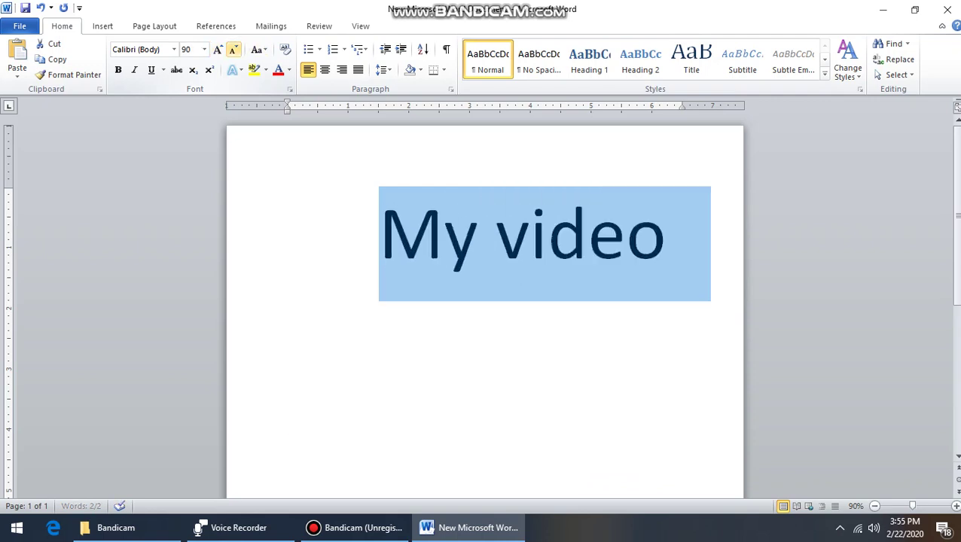
# Step: Reduce the "My video" text to 24 pt and enlarge it to 72 pt
pyautogui.click(233, 49)
pyautogui.click(233, 49)
pyautogui.click(232, 49)
pyautogui.click(232, 48)
pyautogui.click(232, 49)
pyautogui.click(232, 49)
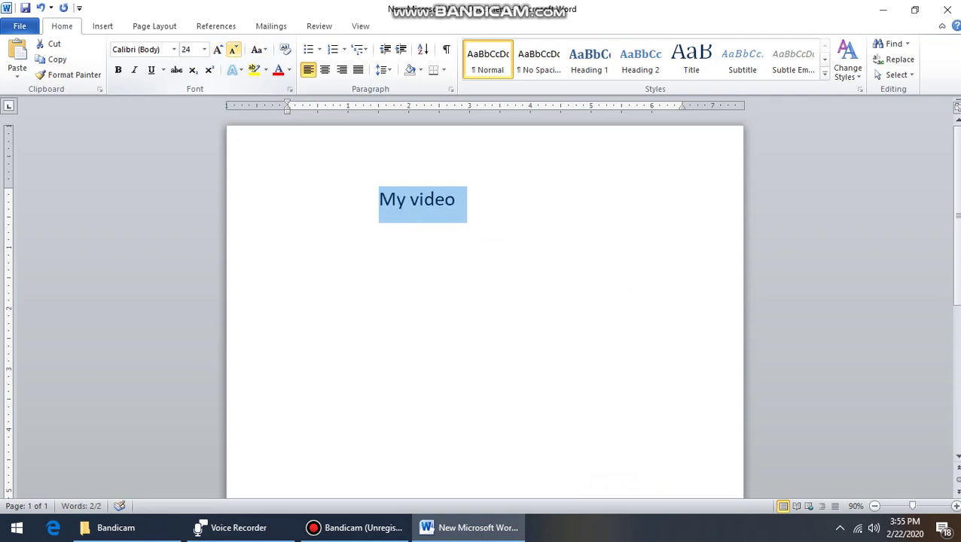
pyautogui.click(218, 49)
pyautogui.click(218, 49)
pyautogui.click(218, 49)
pyautogui.click(218, 49)
pyautogui.click(217, 49)
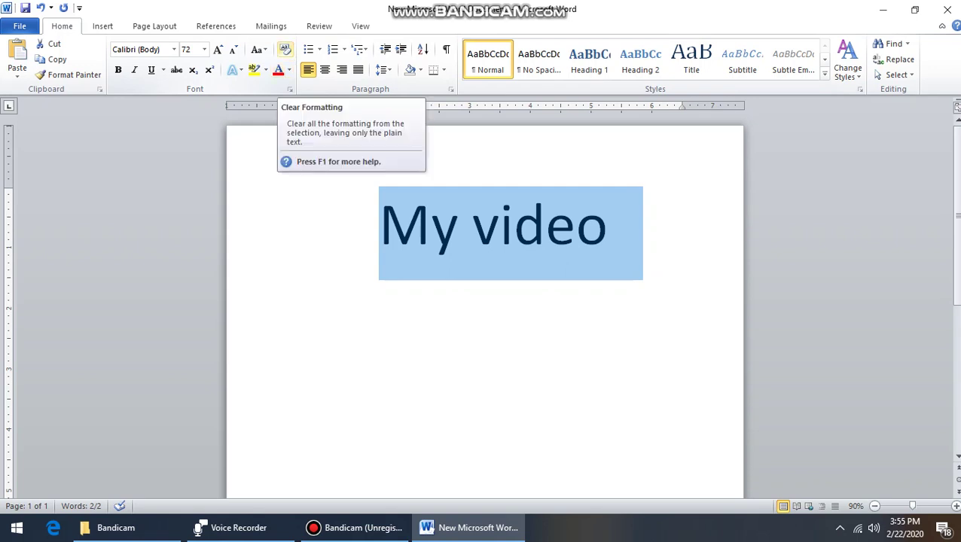
# Step: Clear all formatting from "My video" and undo it, once with the text selected and once with only the cursor placed before it
pyautogui.click(284, 49)
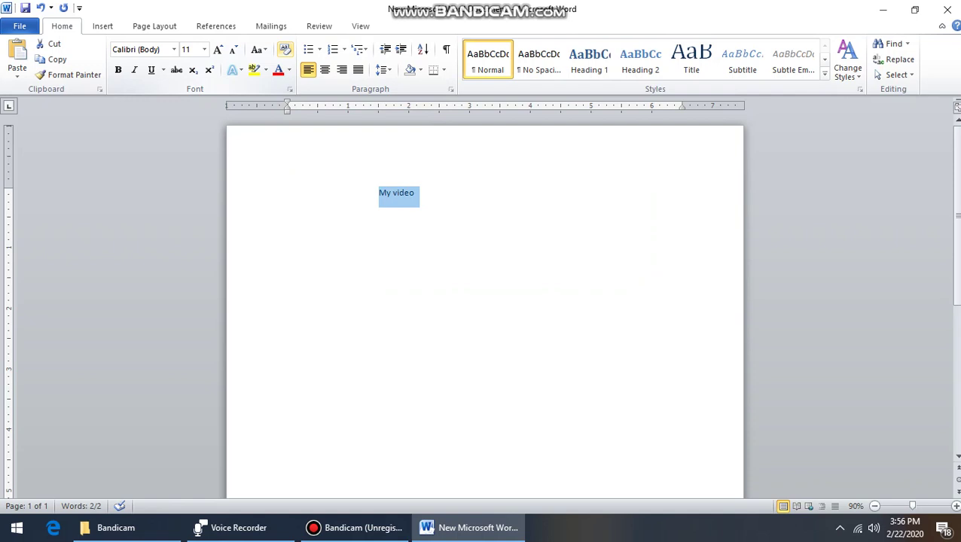
pyautogui.hotkey('ctrl', 'z')
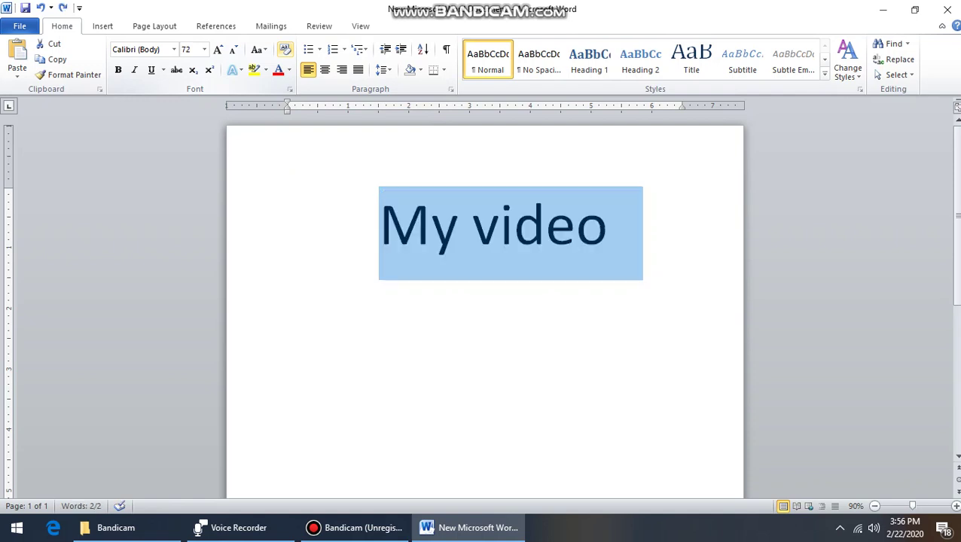
pyautogui.click(379, 236)
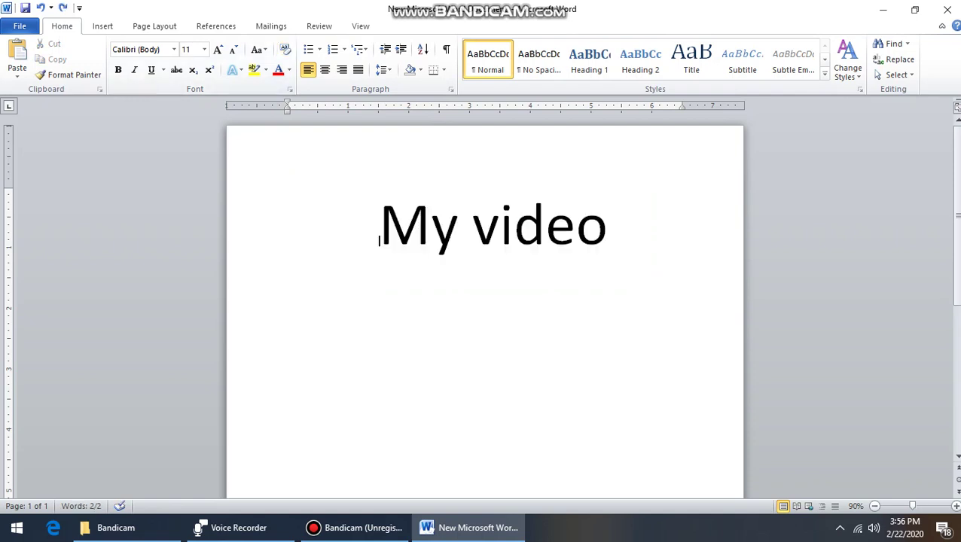
pyautogui.click(284, 49)
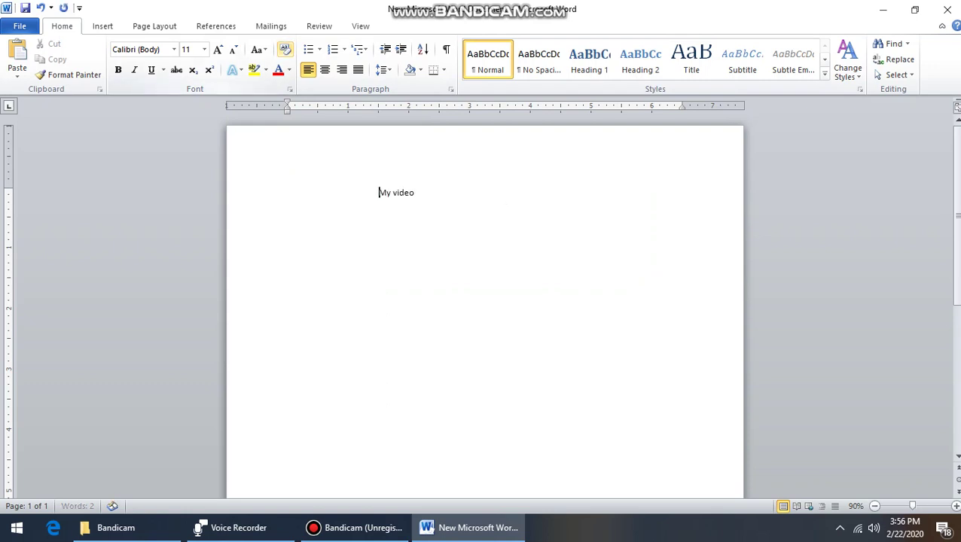
pyautogui.hotkey('ctrl', 'z')
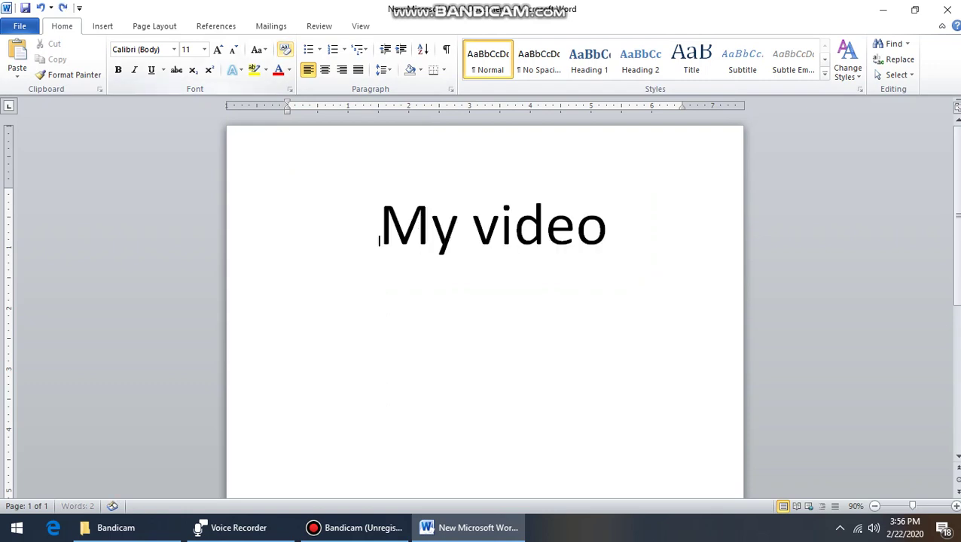
# Step: Redo and undo the formatting removal on "My video" twice
pyautogui.hotkey('ctrl', 'y')
pyautogui.hotkey('ctrl', 'z')
pyautogui.hotkey('ctrl', 'y')
pyautogui.hotkey('ctrl', 'z')
# Step: Look through the font colors, highlight colors and text effects for the selected "My video" text without applying any
pyautogui.hotkey('ctrl', 'a')
pyautogui.click(288, 69)
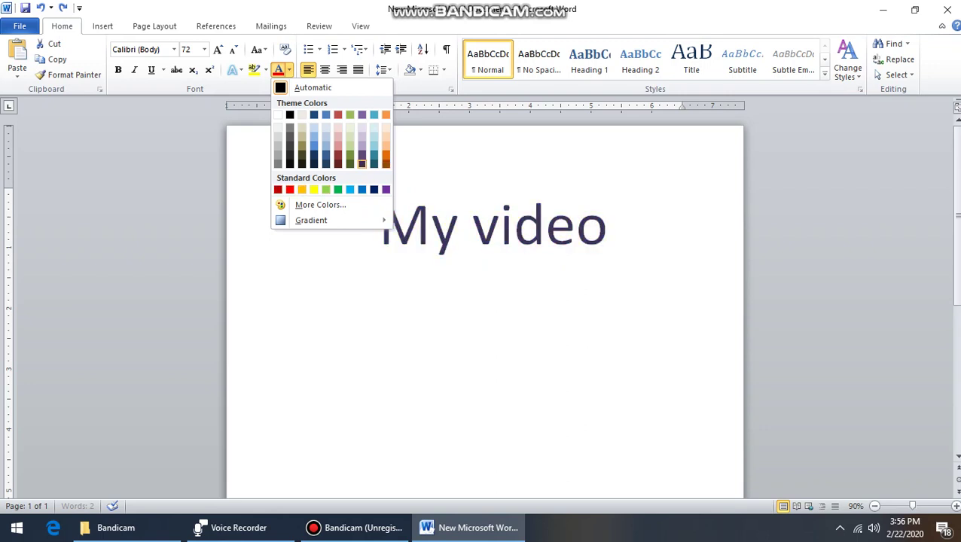
pyautogui.click(265, 69)
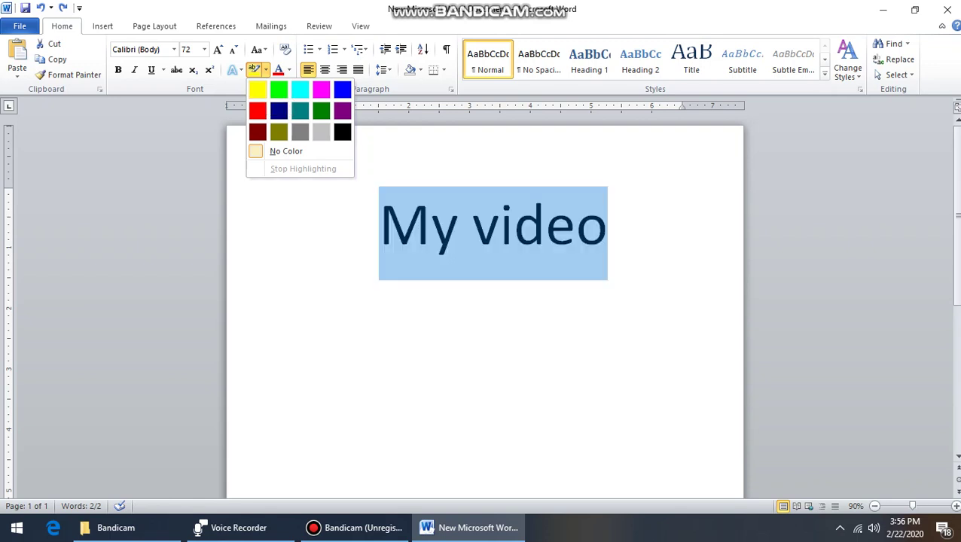
pyautogui.click(235, 69)
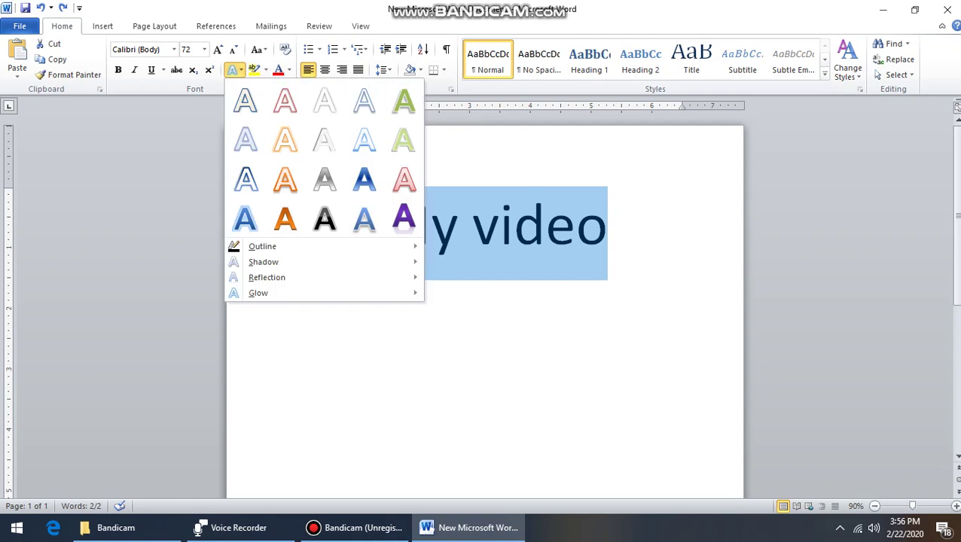
pyautogui.press('Escape')
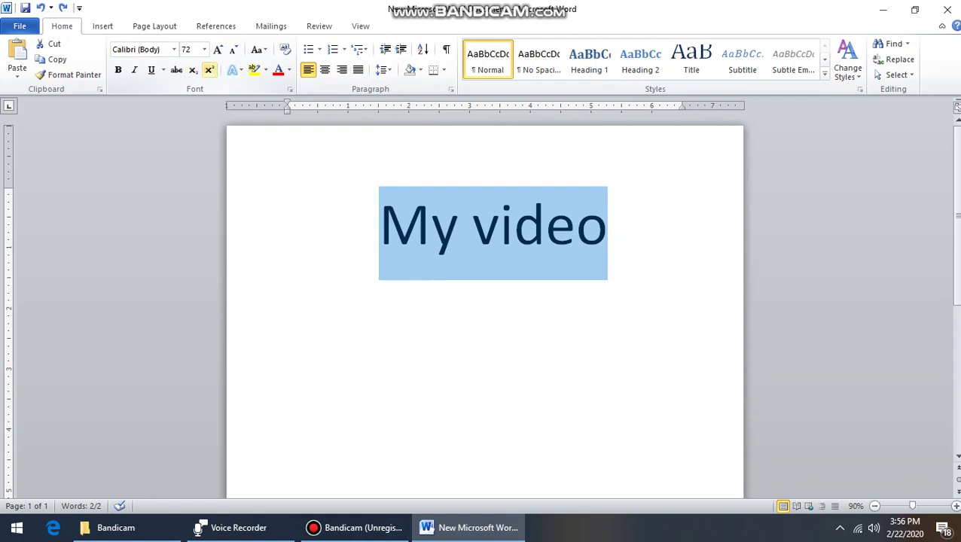
# Step: Apply superscript to the "My video" text and switch it to subscript
pyautogui.click(209, 69)
pyautogui.click(193, 69)
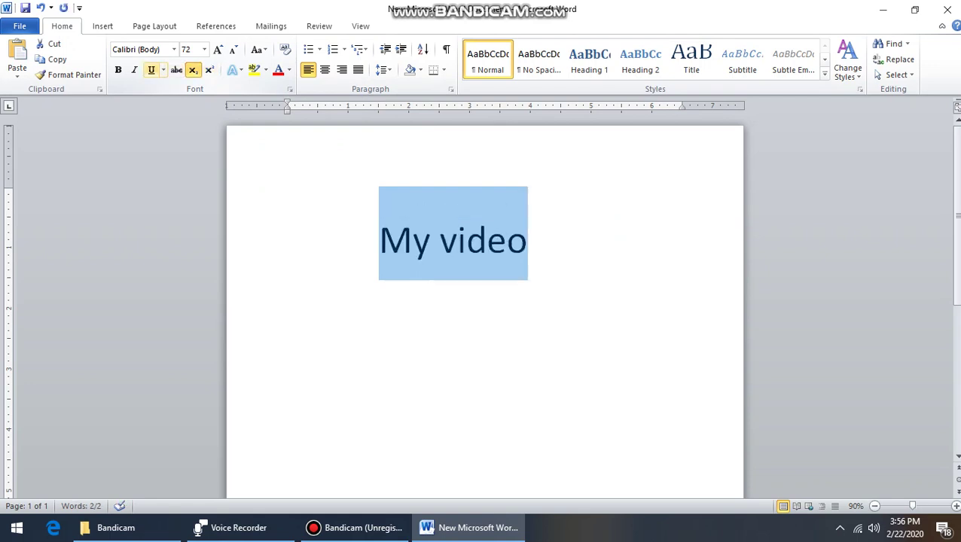
# Step: Toggle underlining of the selected "My video" text on and off several times, leaving it without an underline
pyautogui.click(150, 70)
pyautogui.click(151, 69)
pyautogui.click(151, 70)
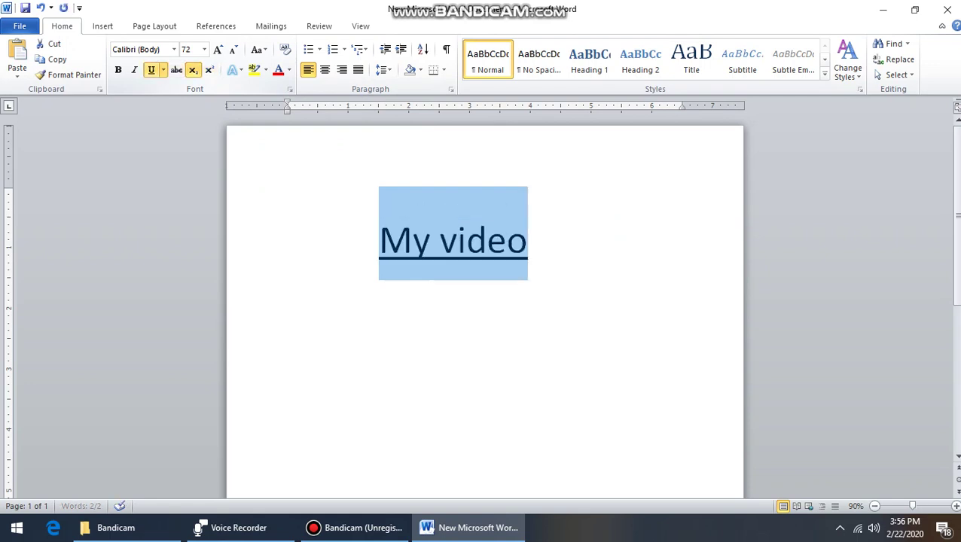
pyautogui.click(151, 70)
pyautogui.click(150, 70)
pyautogui.click(150, 69)
pyautogui.click(151, 69)
pyautogui.click(151, 69)
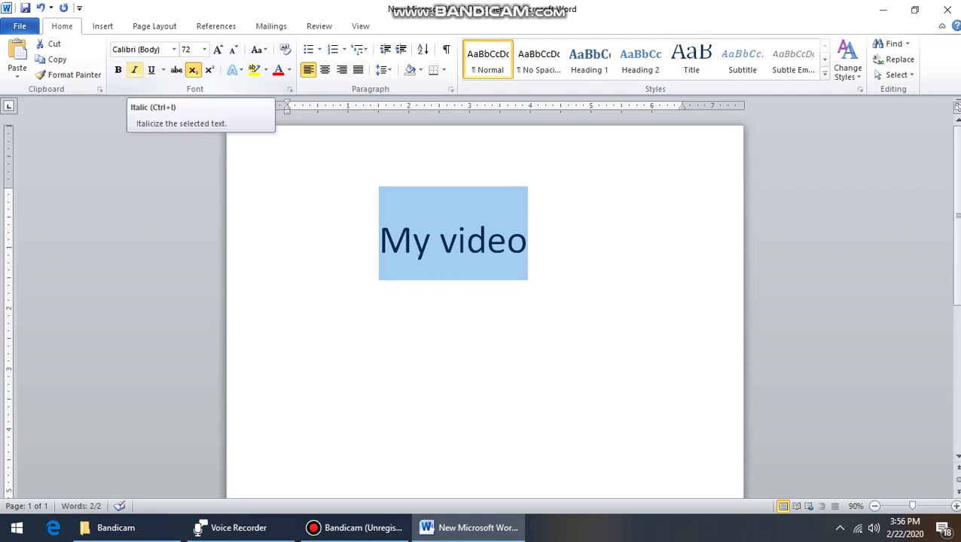
# Step: Toggle italics on the selected "My video" text on and off repeatedly, leaving it upright
pyautogui.click(134, 69)
pyautogui.click(134, 69)
pyautogui.click(134, 69)
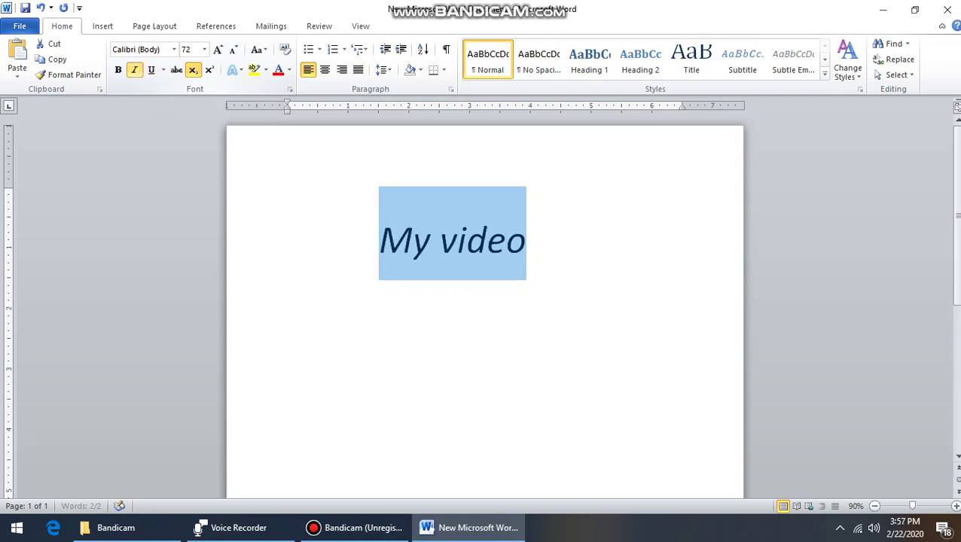
pyautogui.click(134, 69)
pyautogui.click(134, 69)
pyautogui.click(134, 69)
pyautogui.click(134, 69)
pyautogui.click(134, 69)
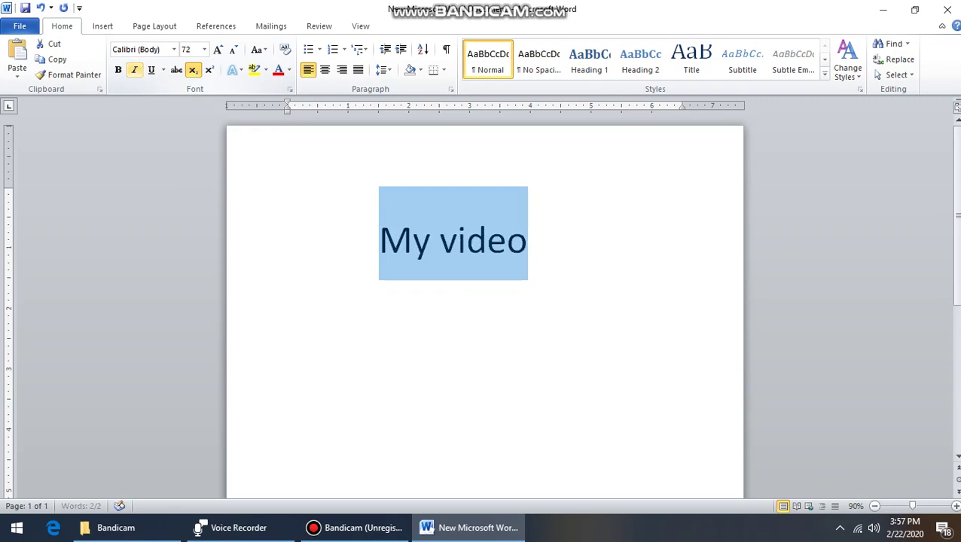
pyautogui.click(134, 70)
pyautogui.click(134, 69)
pyautogui.click(134, 70)
pyautogui.click(134, 70)
pyautogui.click(134, 69)
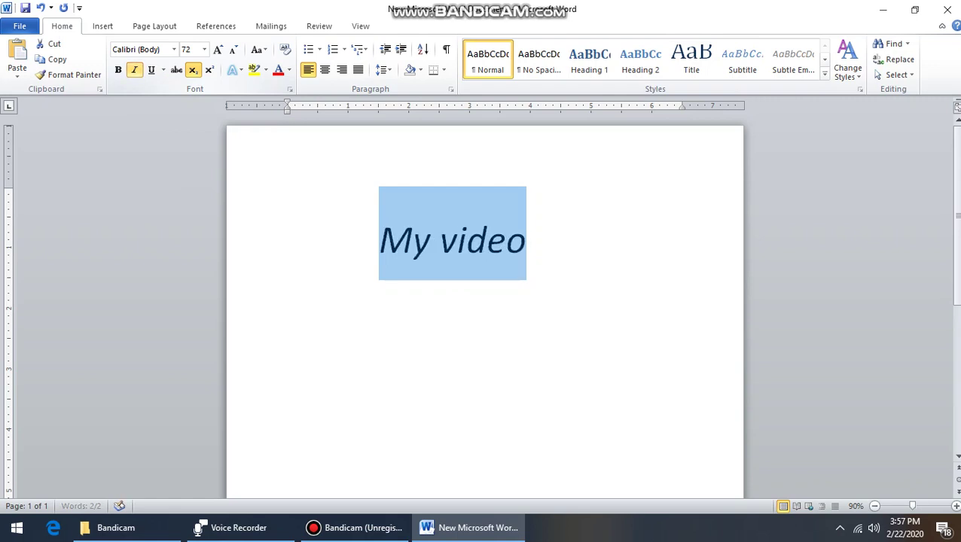
pyautogui.click(134, 70)
pyautogui.click(134, 70)
pyautogui.click(134, 70)
pyautogui.click(134, 69)
pyautogui.click(134, 69)
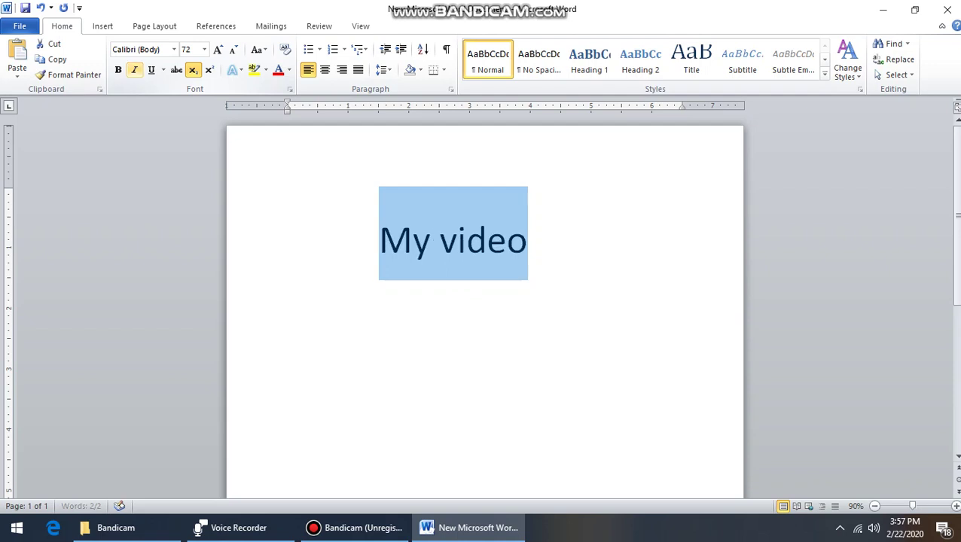
pyautogui.click(134, 70)
pyautogui.click(134, 70)
pyautogui.click(134, 70)
pyautogui.click(135, 69)
pyautogui.click(134, 69)
pyautogui.click(134, 69)
pyautogui.click(134, 69)
pyautogui.click(134, 69)
pyautogui.click(134, 69)
pyautogui.click(134, 69)
pyautogui.click(134, 69)
pyautogui.click(134, 70)
# Step: Toggle bold on the selected "My video" text on and off repeatedly, leaving it unbolded and deselected
pyautogui.click(118, 69)
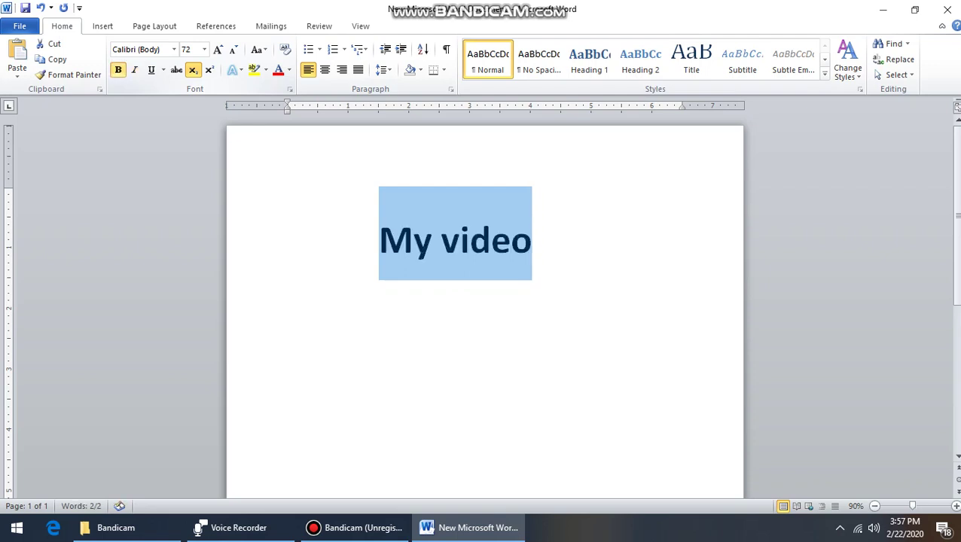
pyautogui.click(118, 69)
pyautogui.click(117, 70)
pyautogui.click(118, 70)
pyautogui.click(117, 69)
pyautogui.click(117, 70)
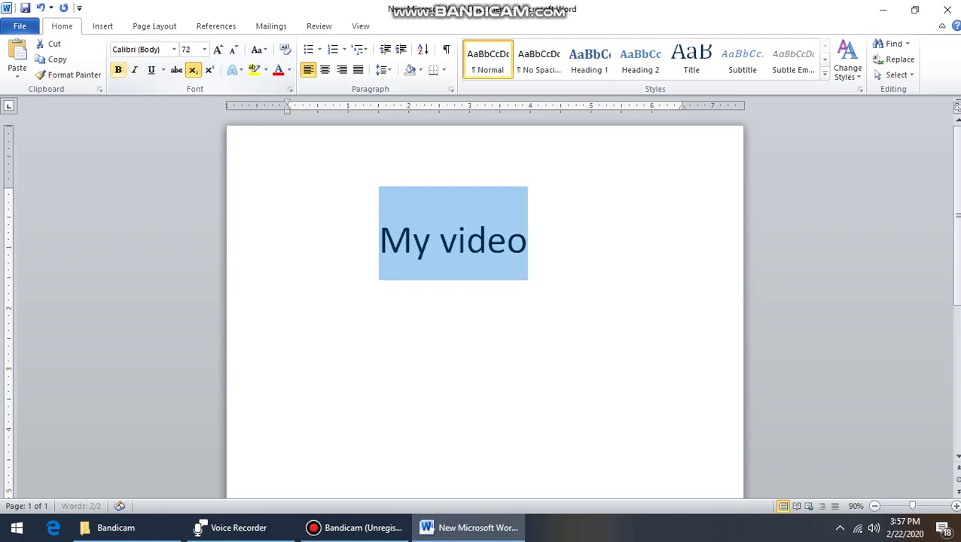
pyautogui.click(117, 70)
pyautogui.click(118, 69)
pyautogui.click(117, 69)
pyautogui.click(117, 69)
pyautogui.click(117, 69)
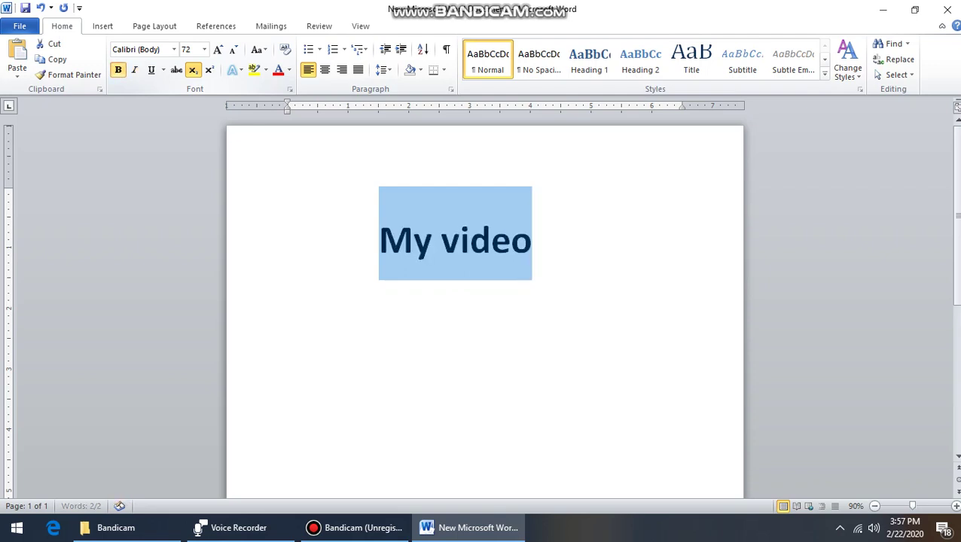
pyautogui.click(117, 69)
pyautogui.click(118, 69)
pyautogui.click(117, 69)
pyautogui.click(117, 69)
pyautogui.click(118, 69)
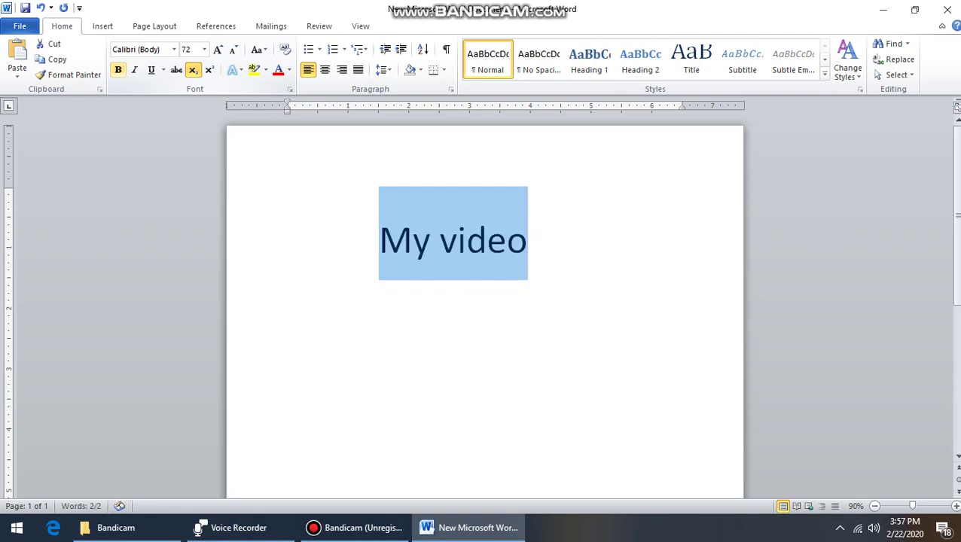
pyautogui.click(118, 69)
pyautogui.click(117, 69)
pyautogui.click(379, 240)
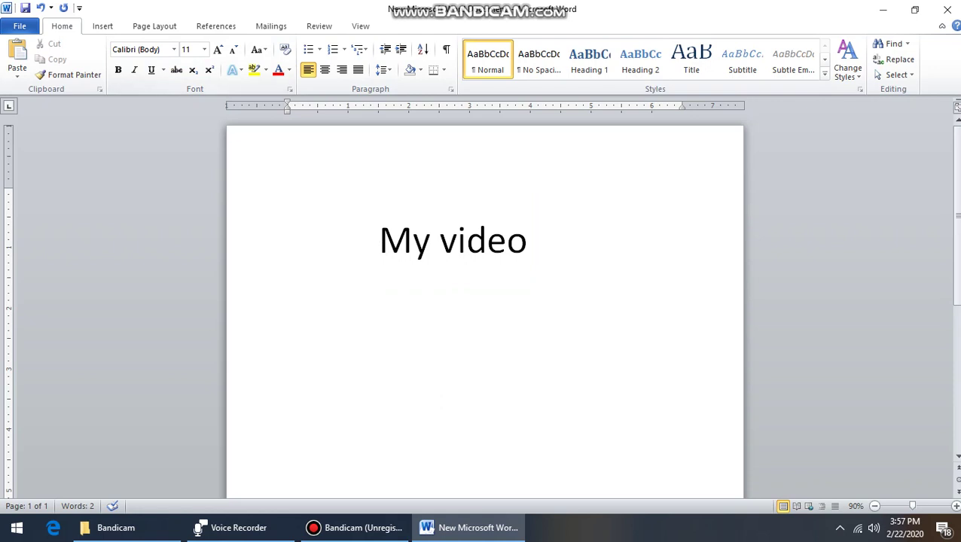
# Step: Select the "My video" text and view the line spacing options without changing them
pyautogui.moveTo(379, 241); pyautogui.dragTo(527, 240)
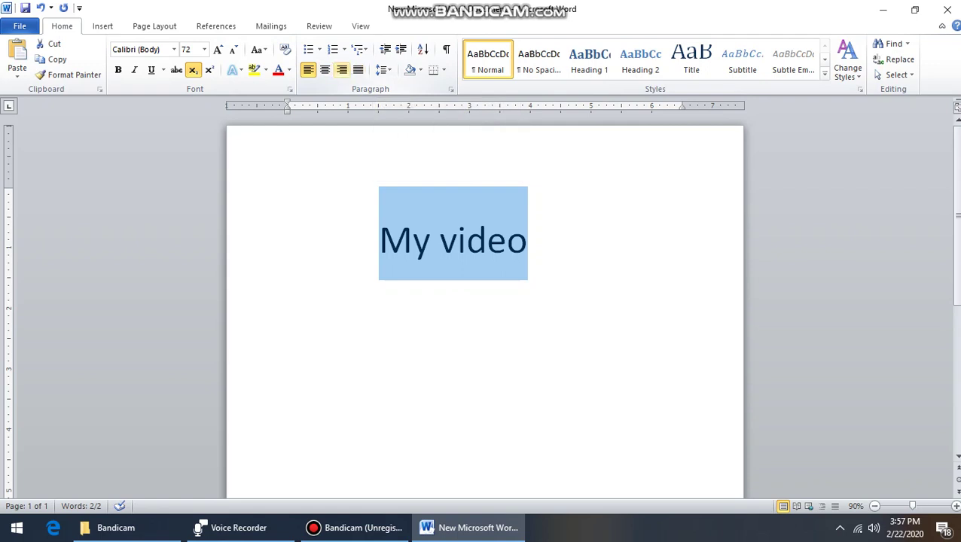
pyautogui.click(383, 70)
pyautogui.click(382, 70)
pyautogui.click(527, 241)
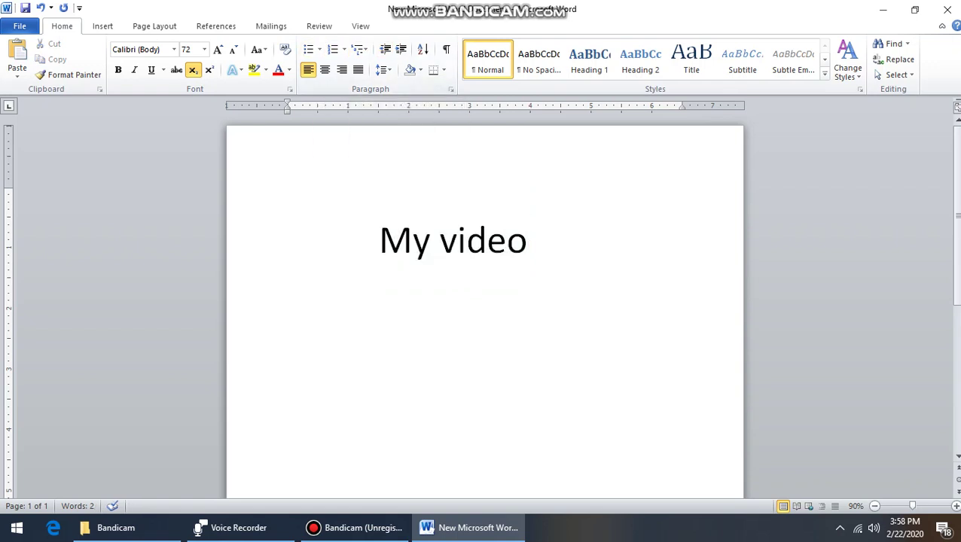
# Step: Paste a copy of "My video" on a new line below the original and indent it with two tabs
pyautogui.press('Return')
pyautogui.moveTo(381, 241)
pyautogui.mouseDown()
pyautogui.moveTo(557, 241)
pyautogui.moveTo(379, 241)
pyautogui.mouseUp()
pyautogui.hotkey('ctrl', 'c')
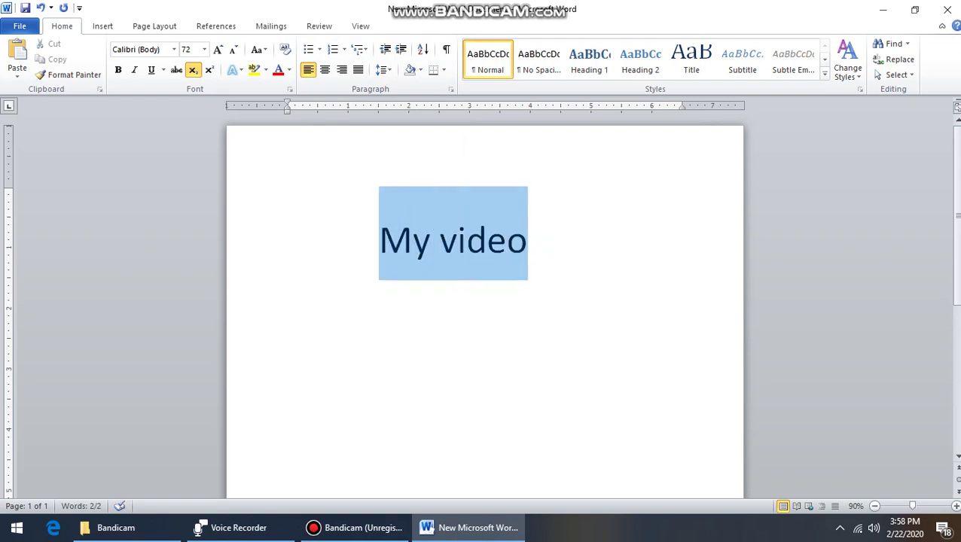
pyautogui.press('Right')
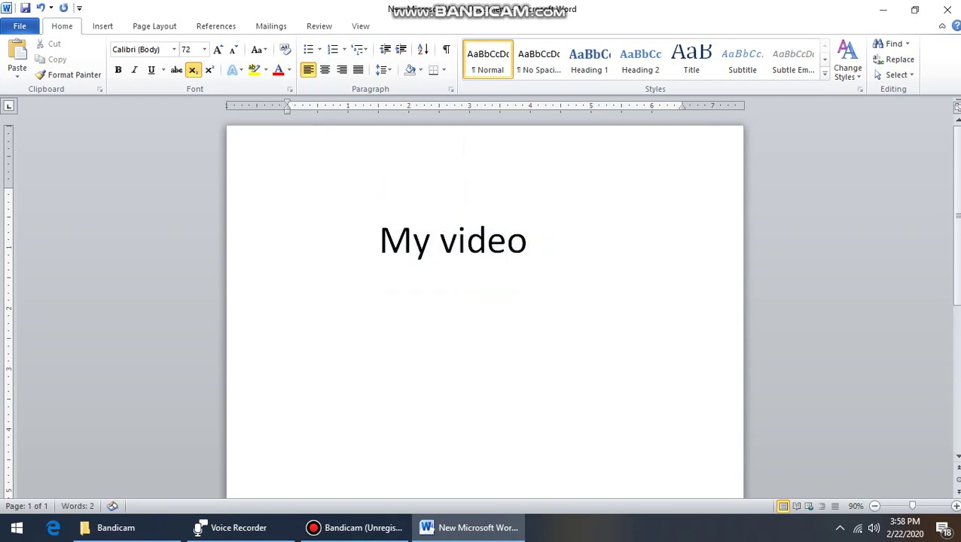
pyautogui.hotkey('ctrl', 'v')
pyautogui.press('Home')
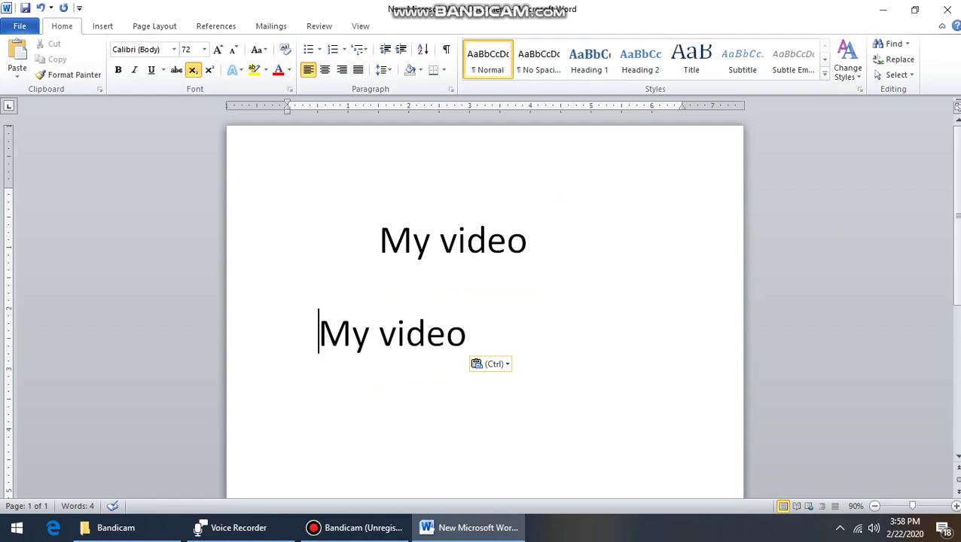
pyautogui.press('Tab')
pyautogui.press('Tab')
# Step: Select all the text and apply solid round bullets to both "My video" lines
pyautogui.hotkey('ctrl', 'a')
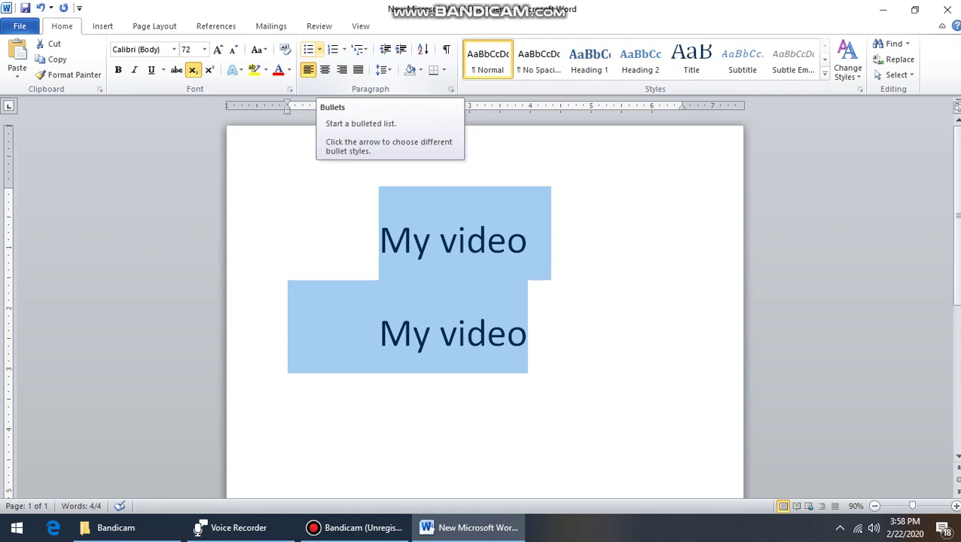
pyautogui.click(320, 49)
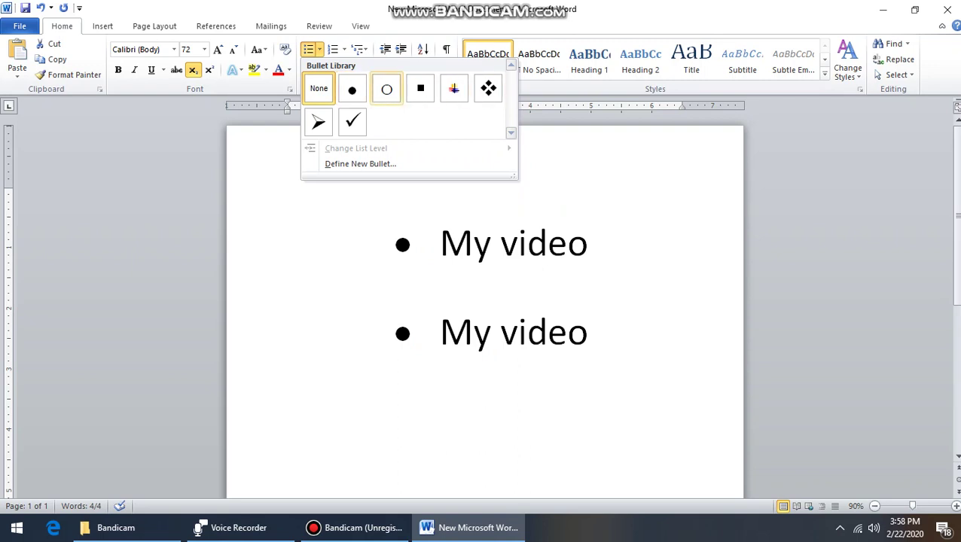
pyautogui.click(352, 88)
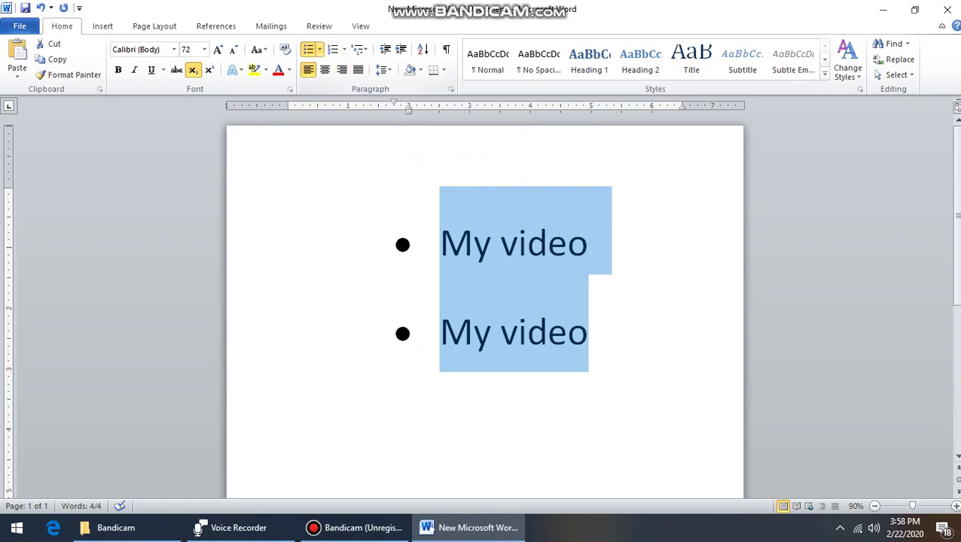
# Step: Look through the bullet and numbering libraries for the list, keeping the round bullets
pyautogui.click(319, 49)
pyautogui.click(318, 89)
pyautogui.click(319, 49)
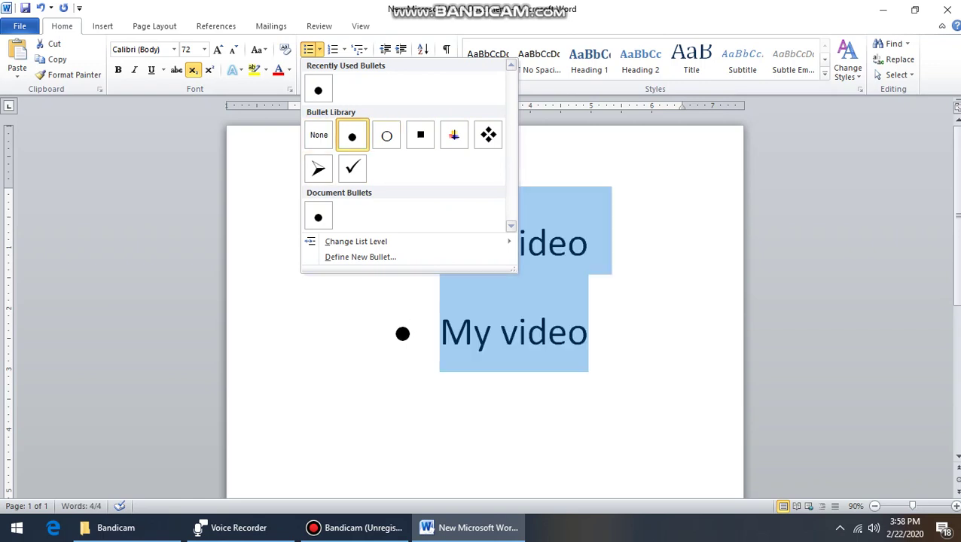
pyautogui.click(344, 49)
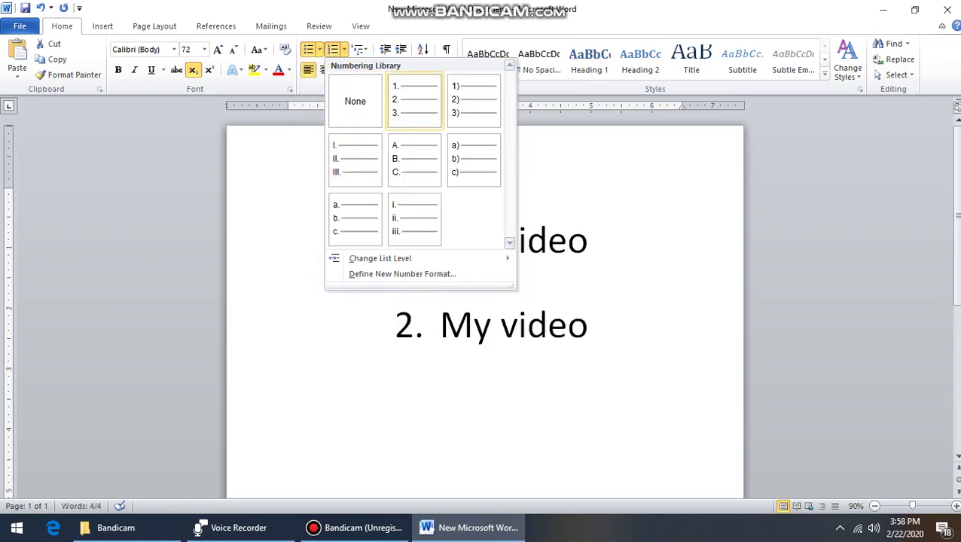
pyautogui.click(440, 332)
pyautogui.click(440, 331)
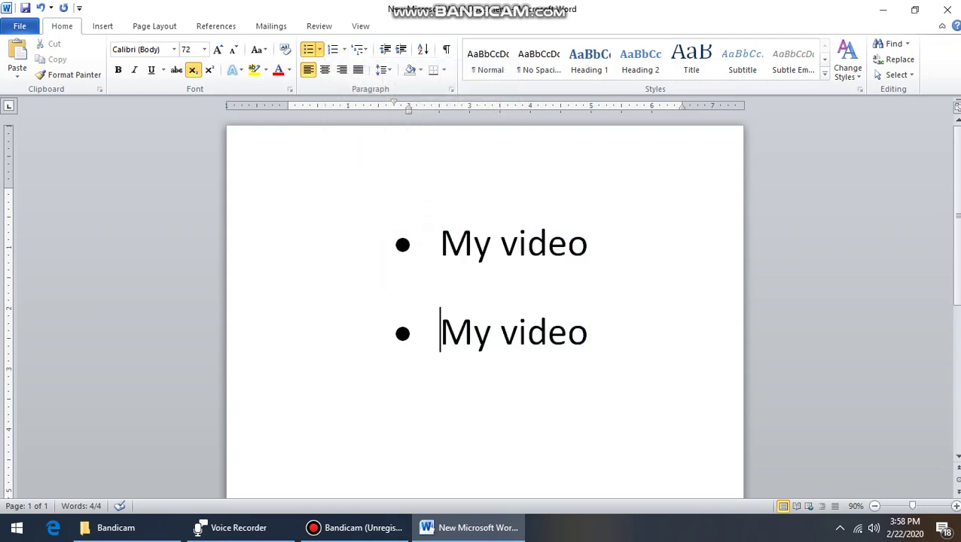
# Step: Add a third bulleted "My video" line at the end of the list by pasting the copied text
pyautogui.moveTo(440, 332); pyautogui.dragTo(606, 332)
pyautogui.hotkey('ctrl', 'c')
pyautogui.click(606, 332)
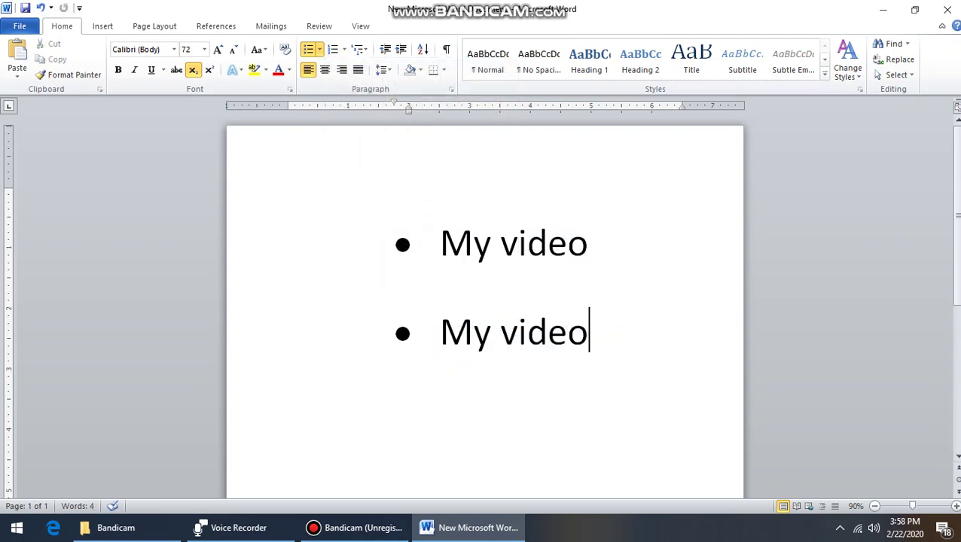
pyautogui.press('Return')
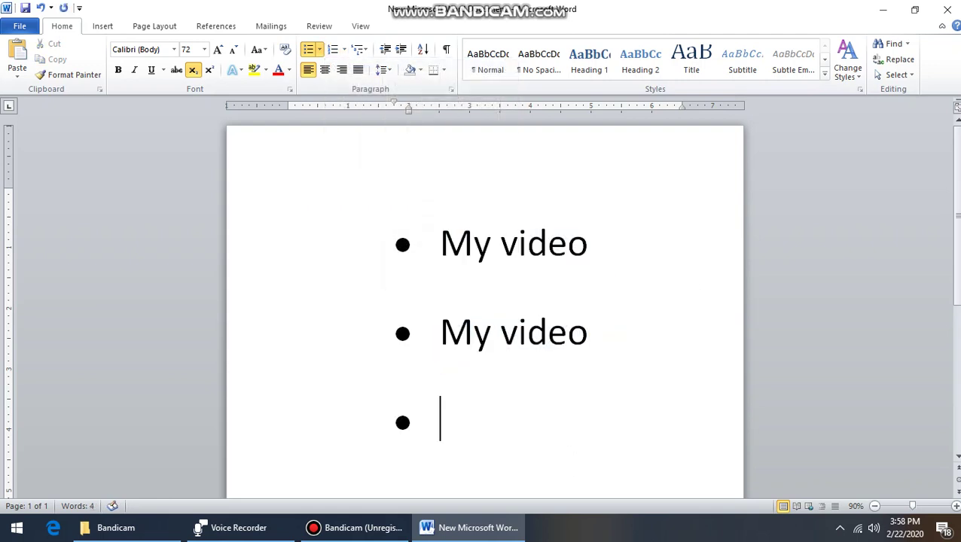
pyautogui.hotkey('ctrl', 'v')
# Step: Preview numbering formats on the three "My video" lines without applying any, and indent the bulleted lines one list level
pyautogui.moveTo(441, 206); pyautogui.dragTo(632, 371)
pyautogui.click(344, 49)
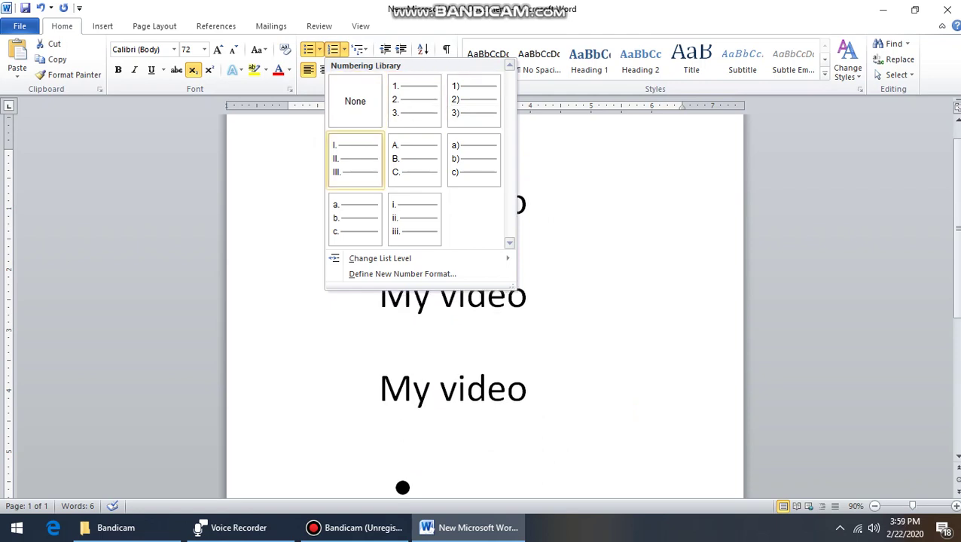
pyautogui.press('Escape')
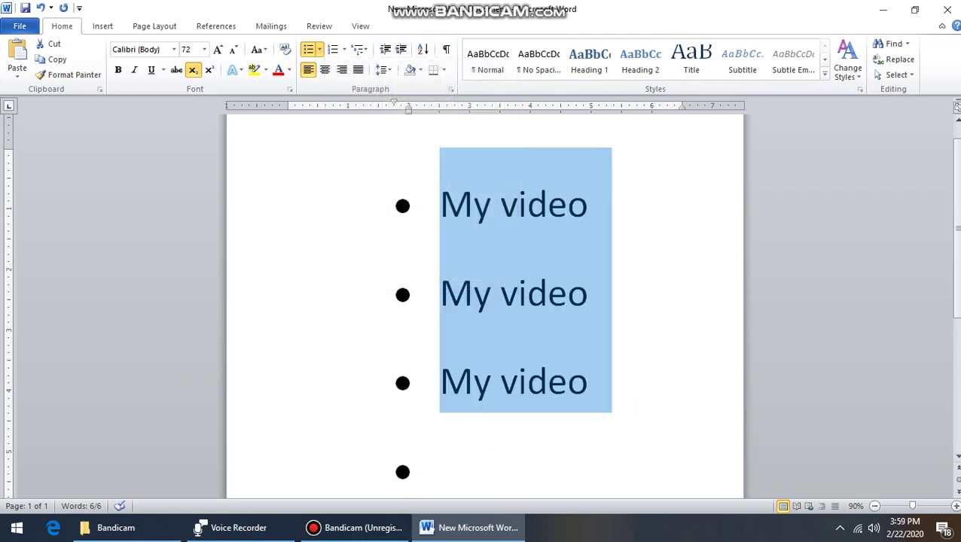
pyautogui.press('Tab')
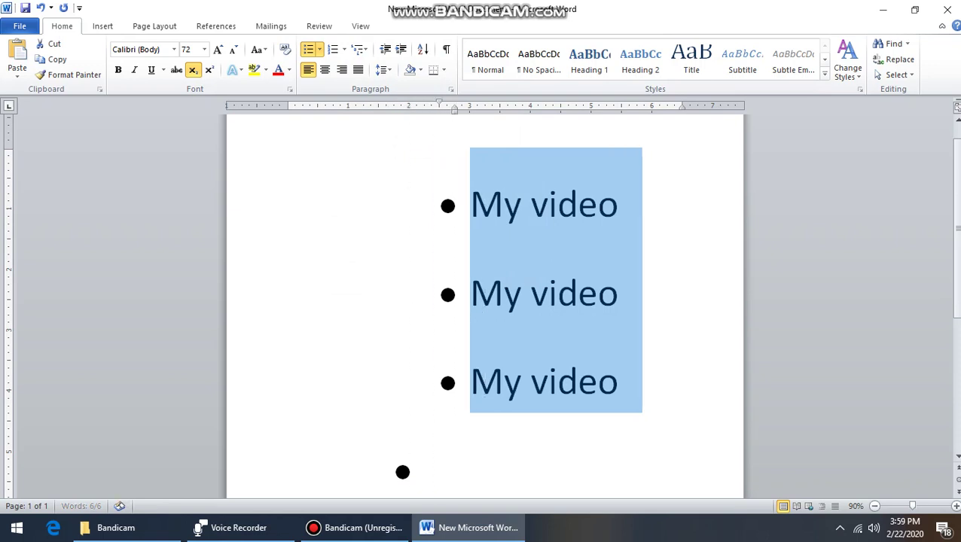
pyautogui.click(343, 49)
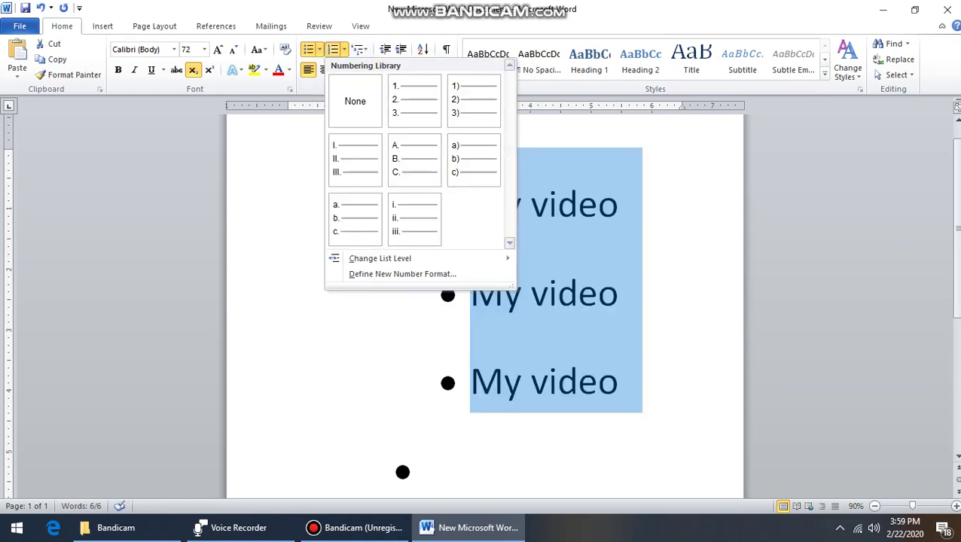
pyautogui.press('Escape')
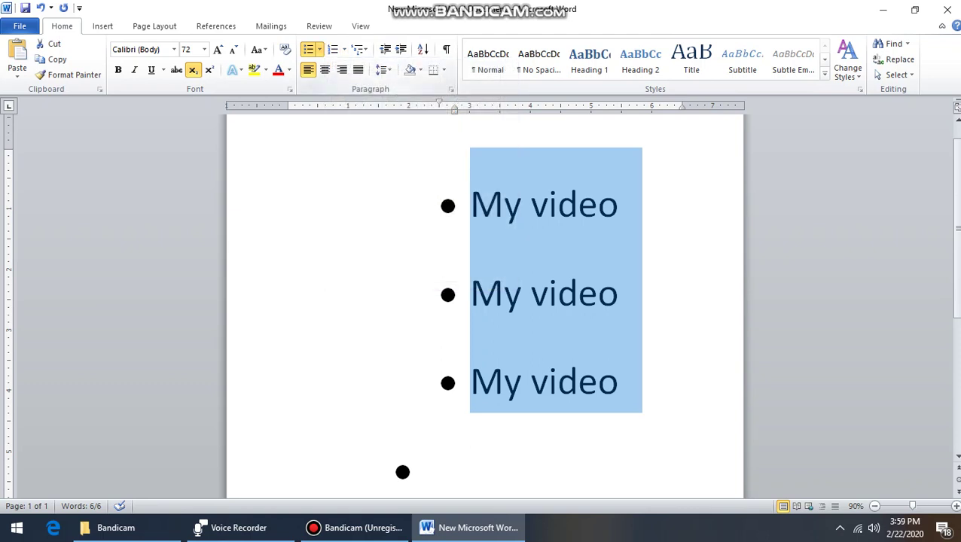
# Step: Delete the three bulleted "My video" lines and the remaining bullet, leaving the page empty
pyautogui.click(471, 202)
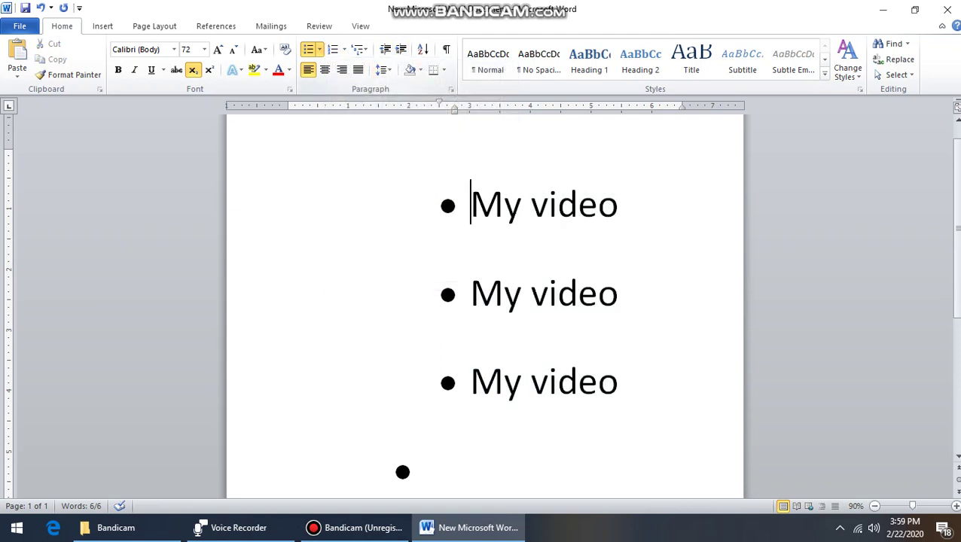
pyautogui.click(448, 205)
pyautogui.moveTo(470, 205); pyautogui.dragTo(603, 377)
pyautogui.press('BackSpace')
pyautogui.press('BackSpace')
pyautogui.press('BackSpace')
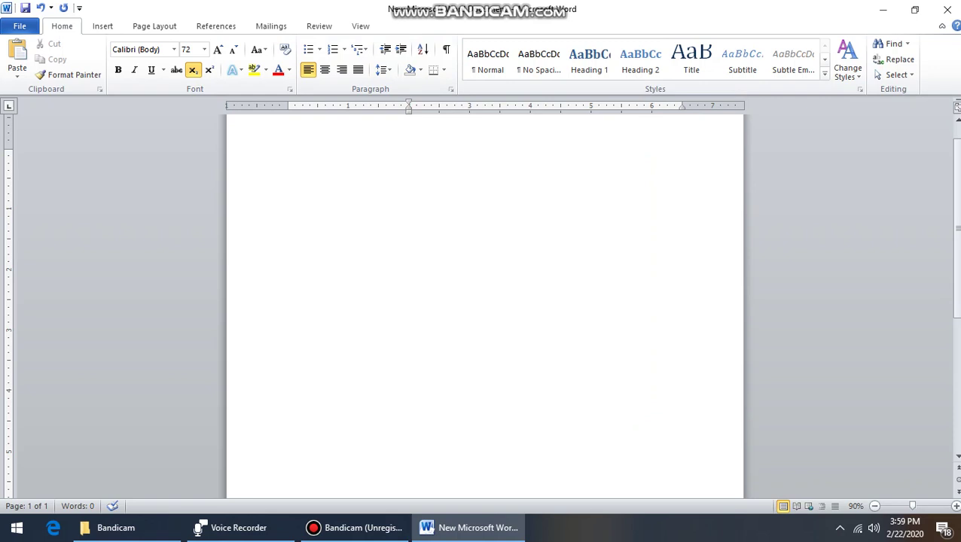
# Step: Enter the letters b, a, c, e and g on separate lines in the empty document
pyautogui.write('b')
pyautogui.press('Return')
pyautogui.write('a')
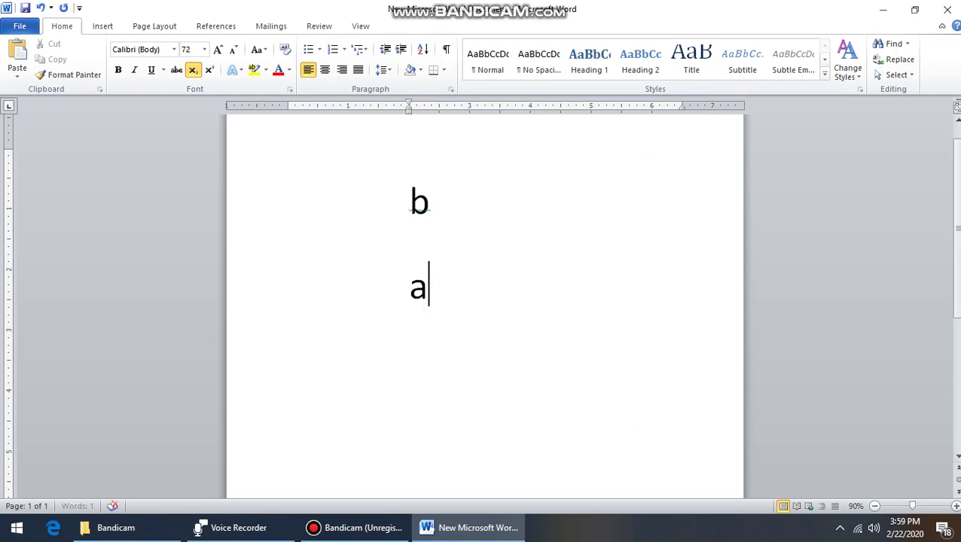
pyautogui.press('Return')
pyautogui.write('c')
pyautogui.press('Return')
pyautogui.write('e')
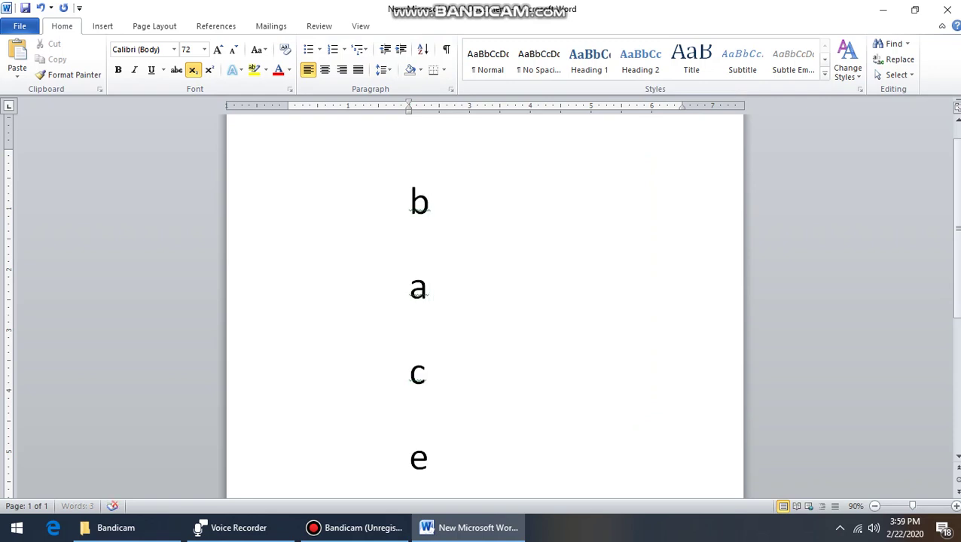
pyautogui.press('Return')
pyautogui.write('g')
pyautogui.press('Return')
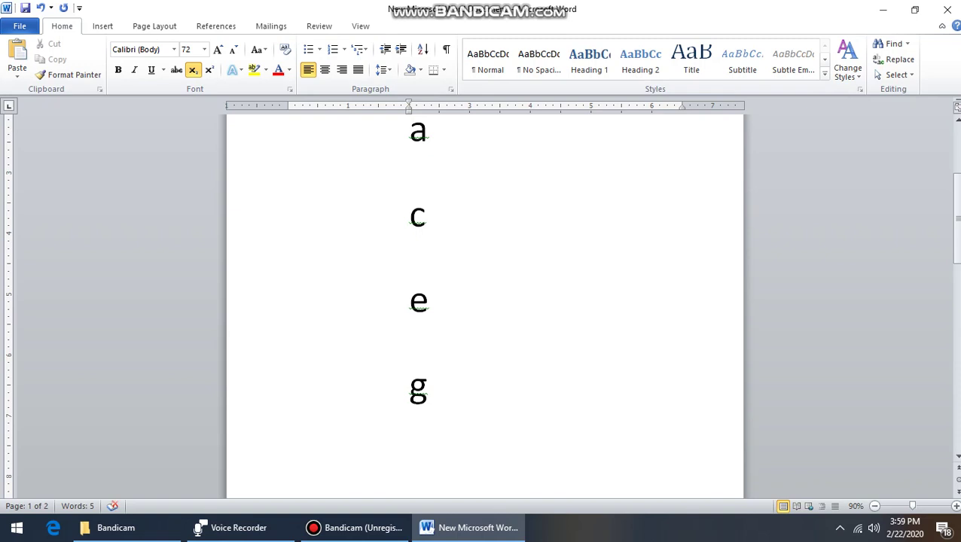
pyautogui.scroll(-2, 482, 301)
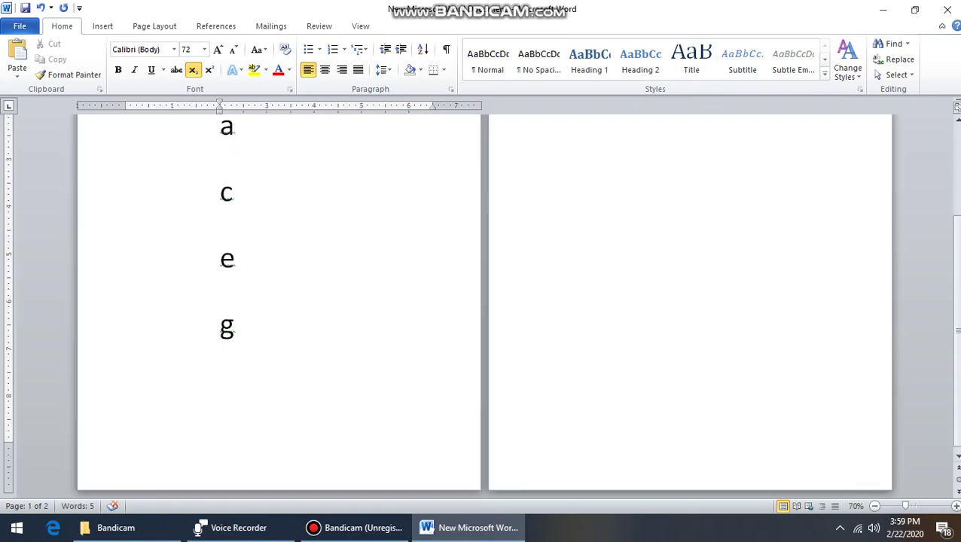
# Step: Replace the existing five letters with d, d, f, a, c and v, each on its own line
pyautogui.scroll(-1, 482, 301)
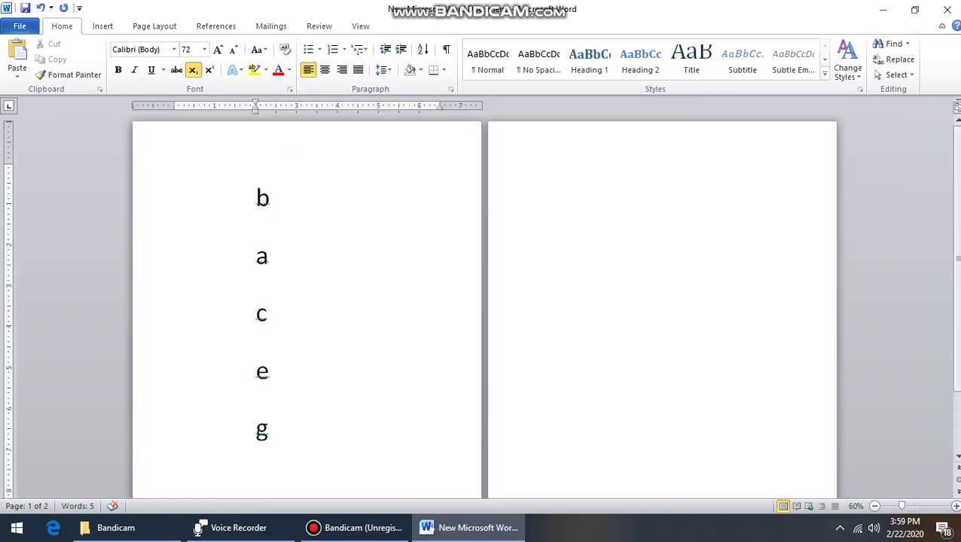
pyautogui.moveTo(256, 197); pyautogui.dragTo(283, 429)
pyautogui.write('d')
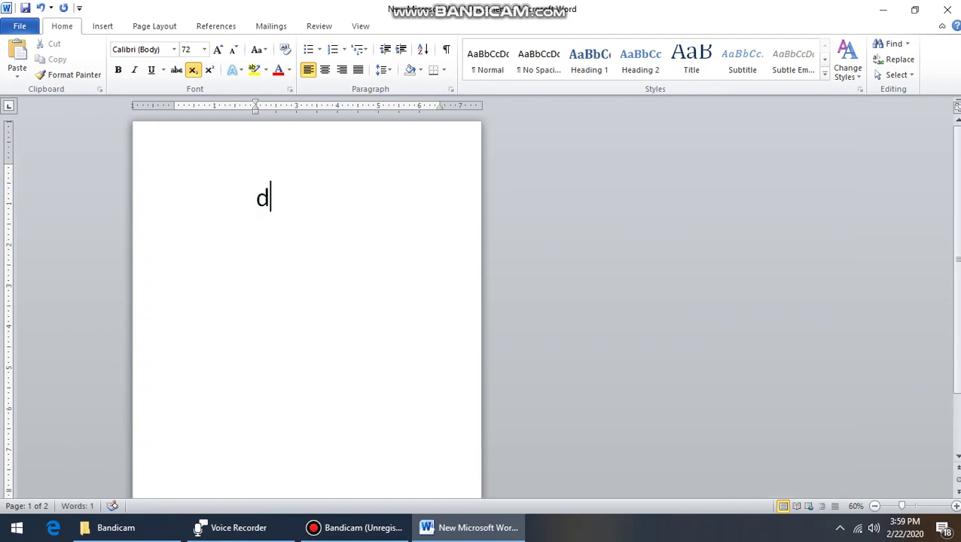
pyautogui.press('Return')
pyautogui.write('d')
pyautogui.press('Return')
pyautogui.write('f')
pyautogui.press('Return')
pyautogui.write('a')
pyautogui.press('Return')
pyautogui.write('c')
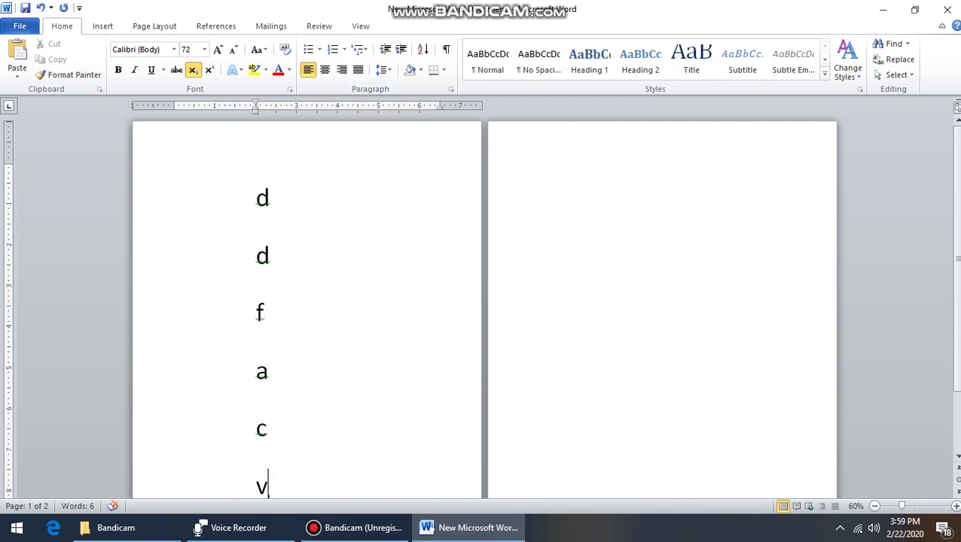
# Step: Change the first letter in the column to e and the last letter to f
pyautogui.moveTo(259, 193); pyautogui.dragTo(271, 489)
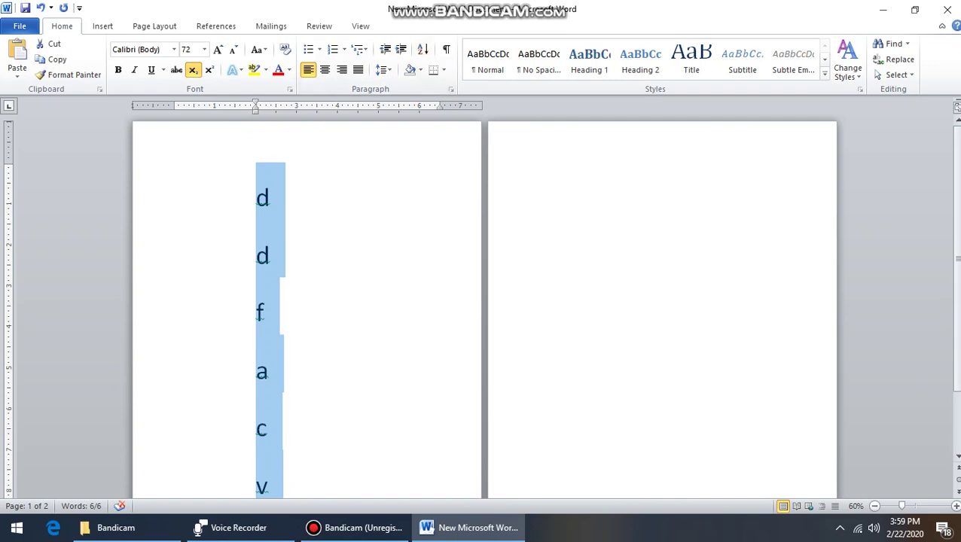
pyautogui.click(269, 371)
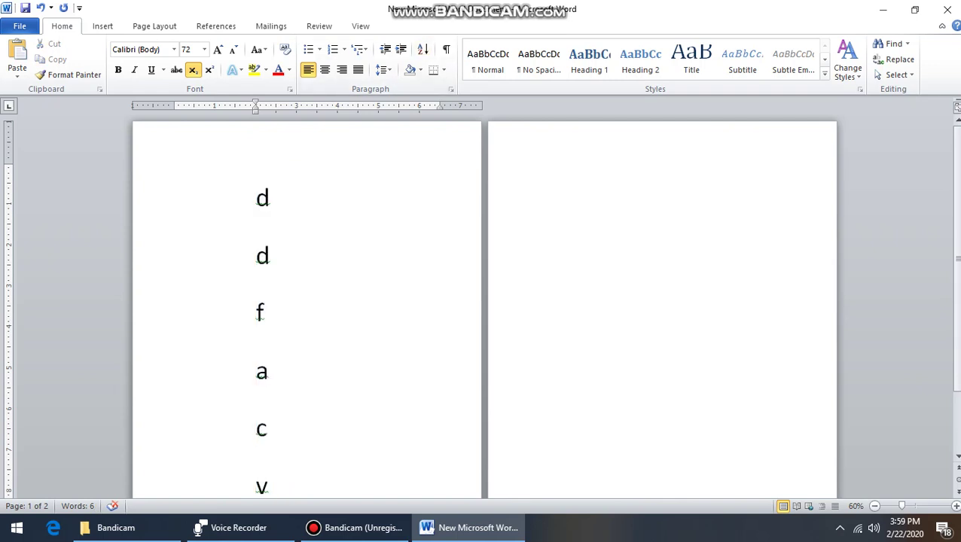
pyautogui.moveTo(270, 198); pyautogui.dragTo(256, 198)
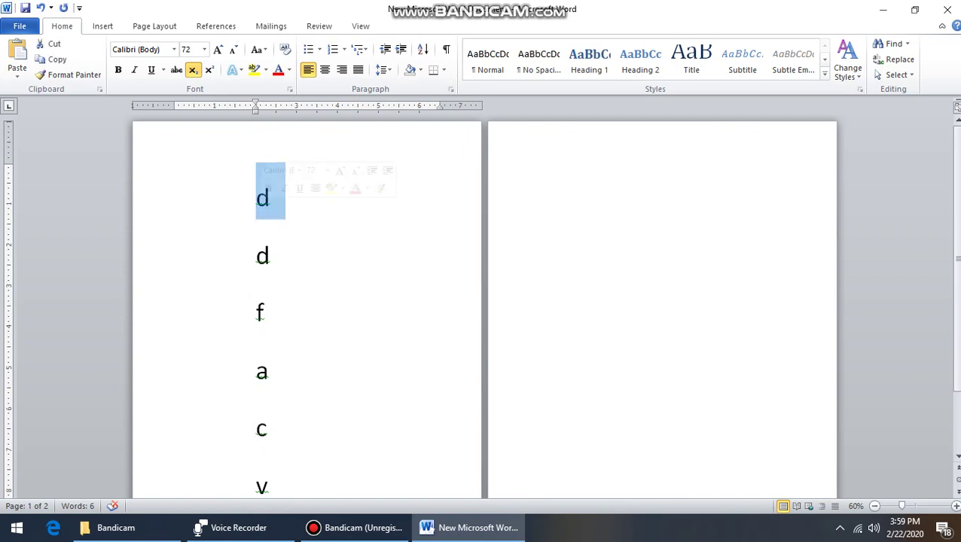
pyautogui.write('e')
pyautogui.moveTo(256, 486); pyautogui.dragTo(283, 486)
pyautogui.write('f')
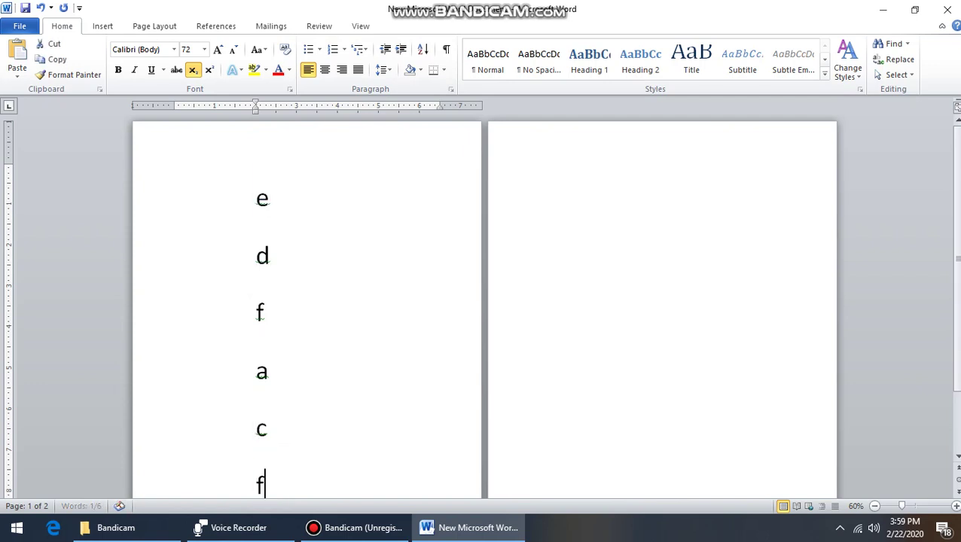
# Step: Try sorting the six letter lines by paragraph as text in ascending order, and undo the sort
pyautogui.click(256, 198)
pyautogui.hotkey('ctrl', 'a')
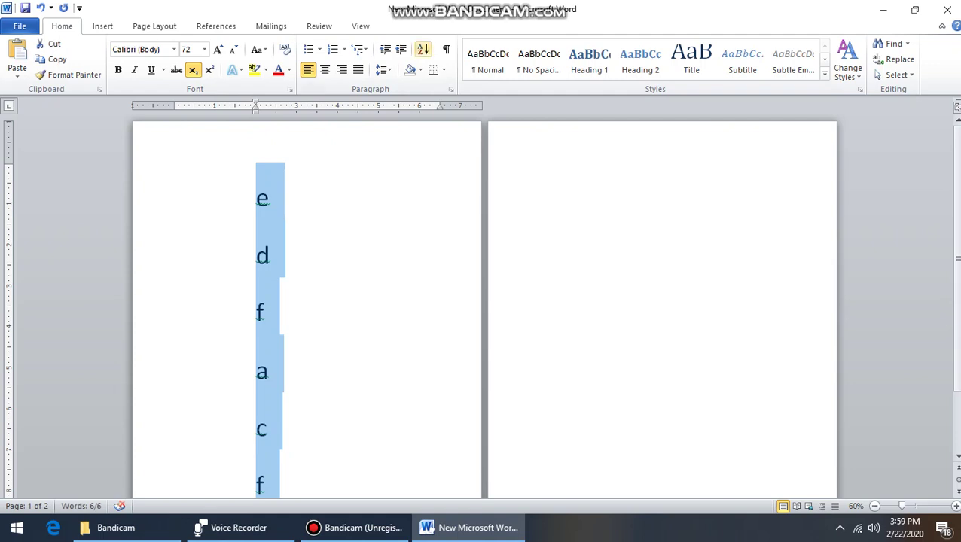
pyautogui.click(423, 49)
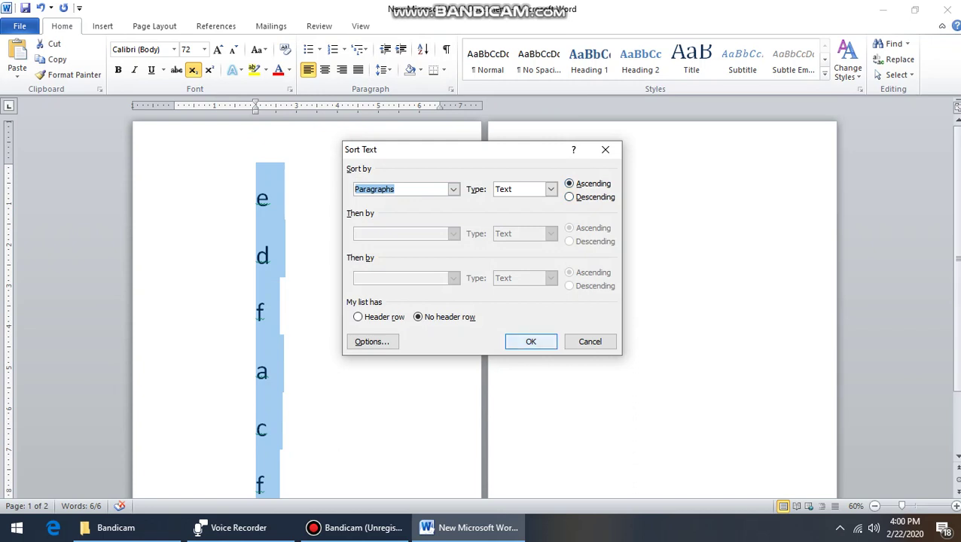
pyautogui.click(531, 341)
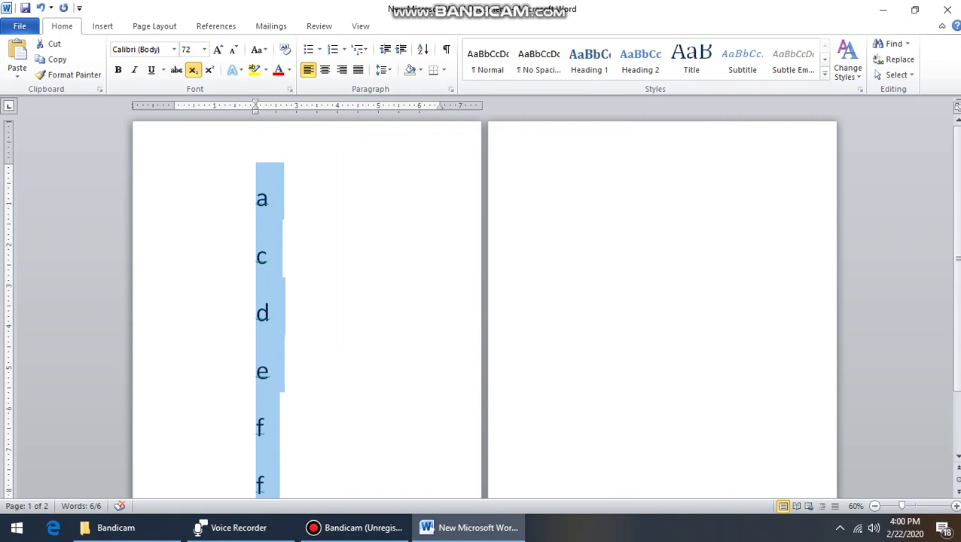
pyautogui.scroll(-1, 482, 302)
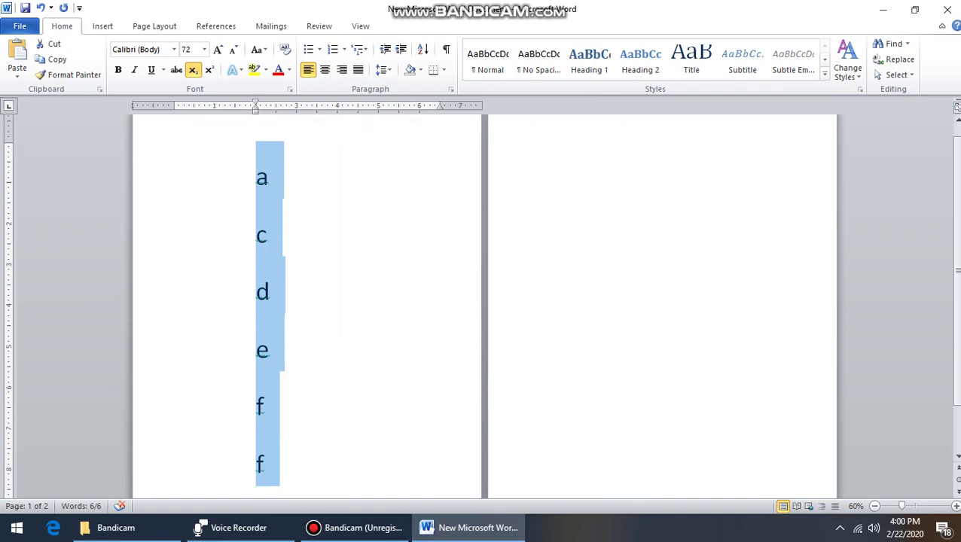
pyautogui.click(267, 234)
pyautogui.moveTo(256, 176); pyautogui.dragTo(283, 233)
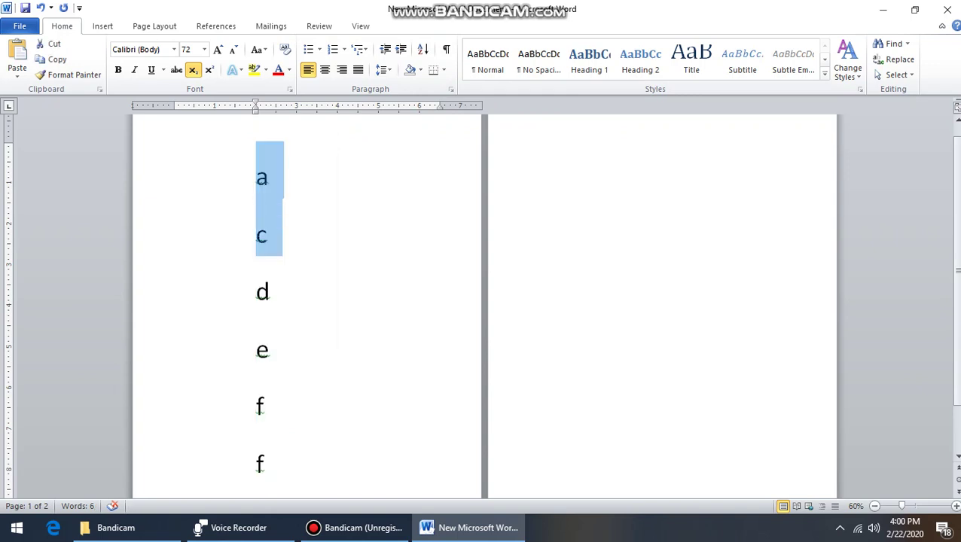
pyautogui.hotkey('ctrl', 'z')
# Step: Sort the six letter lines alphabetically in ascending order, by paragraphs with no header row
pyautogui.moveTo(268, 176); pyautogui.dragTo(265, 465)
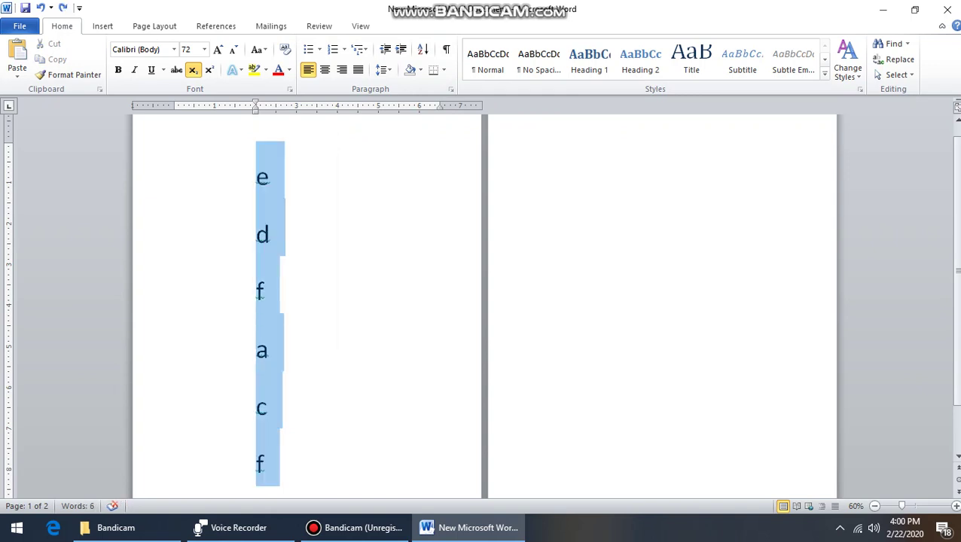
pyautogui.click(422, 49)
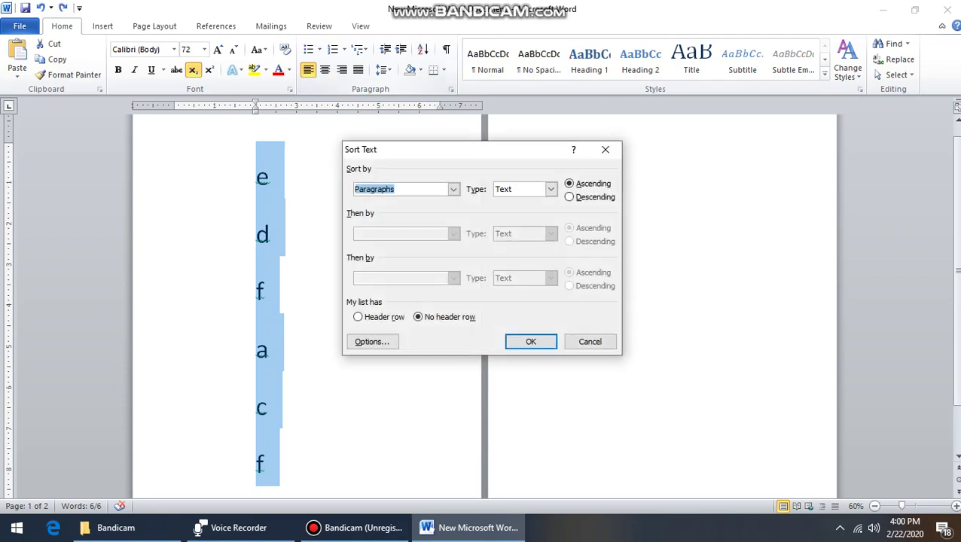
pyautogui.click(531, 342)
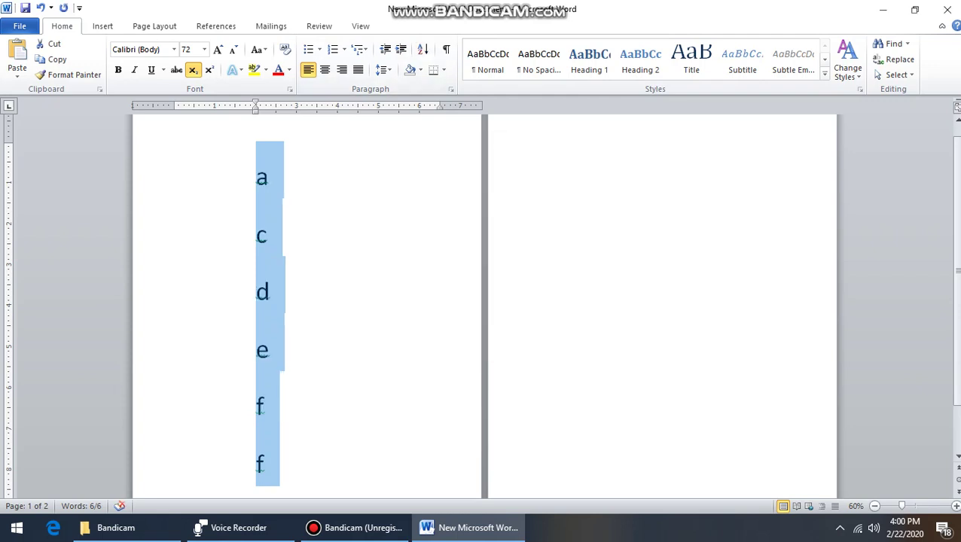
pyautogui.scroll(-1, 484, 306)
pyautogui.scroll(1, 485, 302)
pyautogui.scroll(-2, 485, 302)
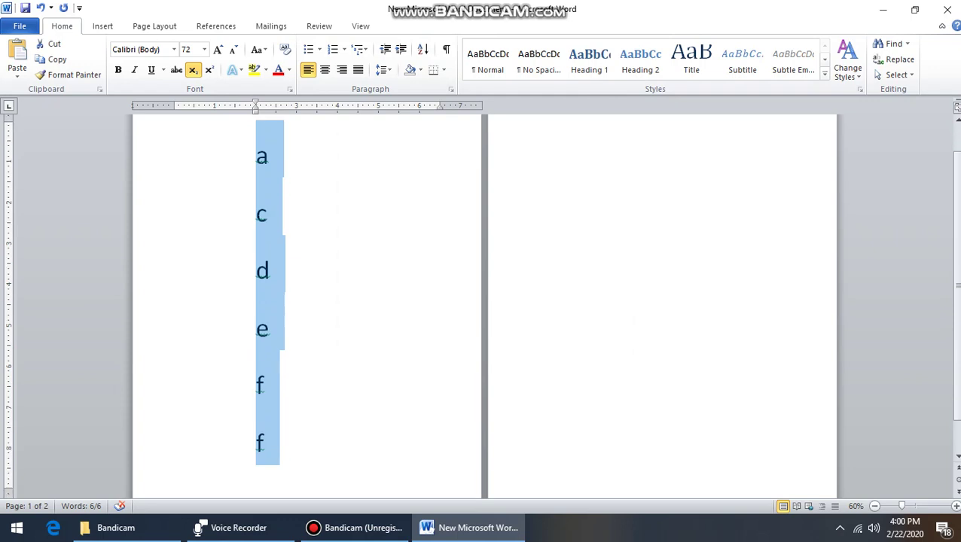
pyautogui.scroll(3, 484, 301)
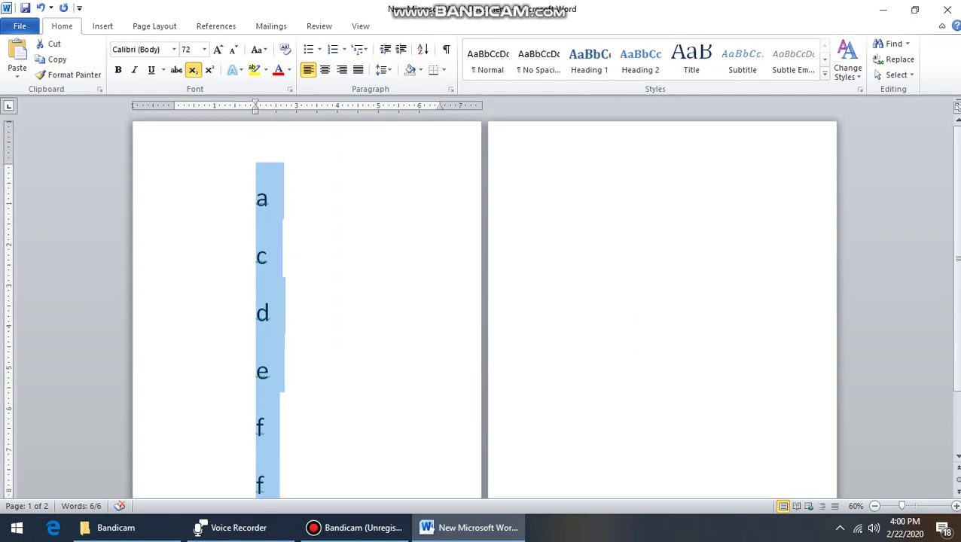
# Step: Replace all the sorted letters with the numbers 2 and 3 on separate lines
pyautogui.moveTo(256, 194); pyautogui.dragTo(269, 479)
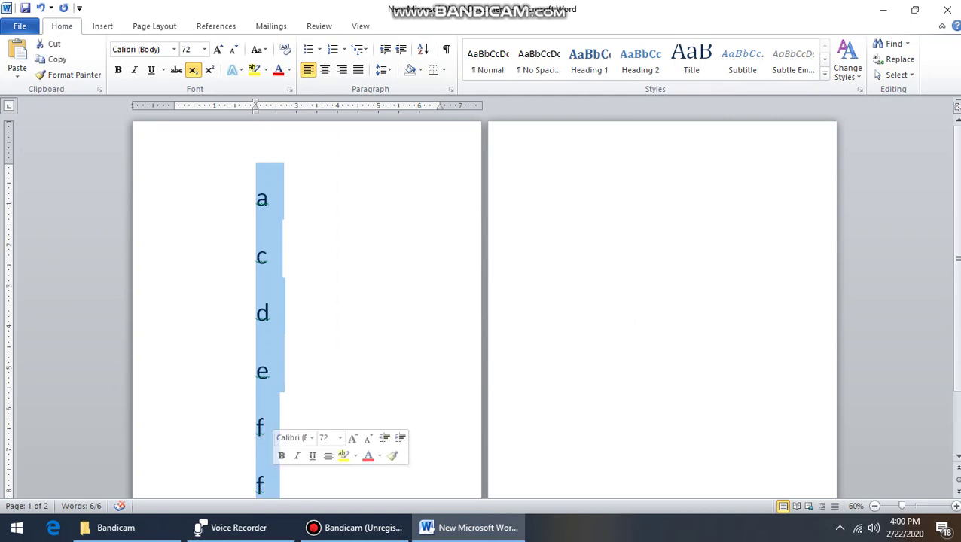
pyautogui.press('BackSpace')
pyautogui.write('2')
pyautogui.press('Return')
pyautogui.write('3')
pyautogui.press('Return')
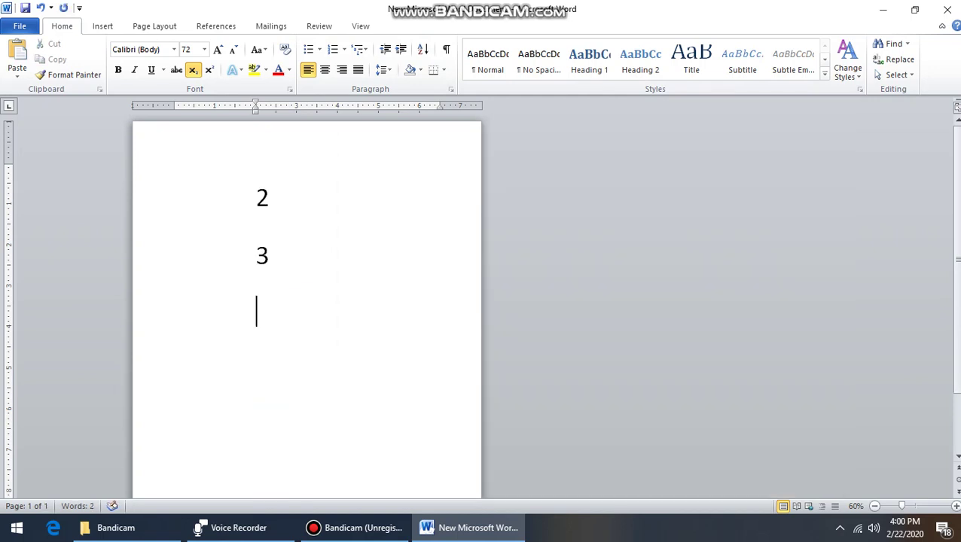
# Step: Rewrite the number list as 5, 2, 3, 1 and 2, each on its own line
pyautogui.click(256, 255)
pyautogui.click(256, 198)
pyautogui.hotkey('shift', 'Down')
pyautogui.write('5')
pyautogui.press('Delete')
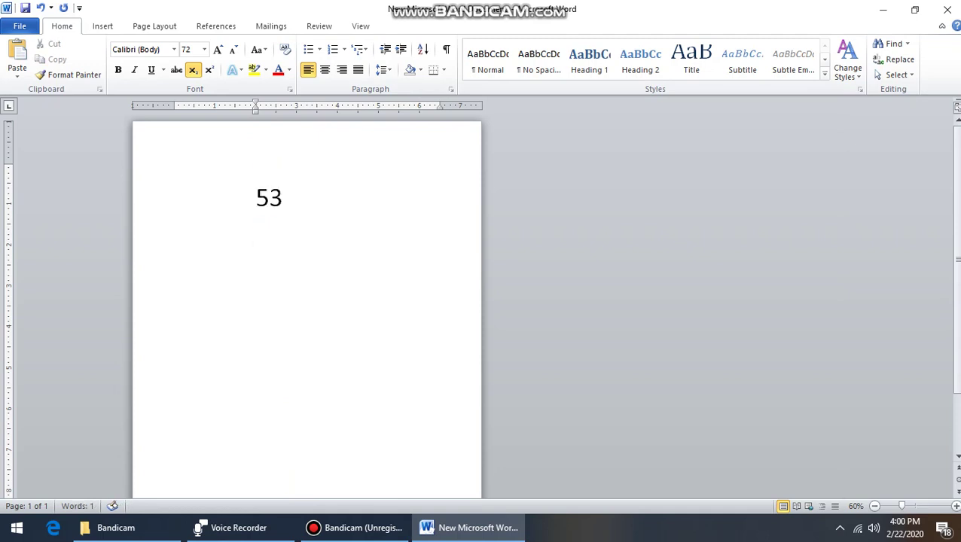
pyautogui.press('Delete')
pyautogui.press('Return')
pyautogui.write('2')
pyautogui.press('Return')
pyautogui.write('3')
pyautogui.press('Return')
pyautogui.write('1')
pyautogui.press('Return')
pyautogui.write('2')
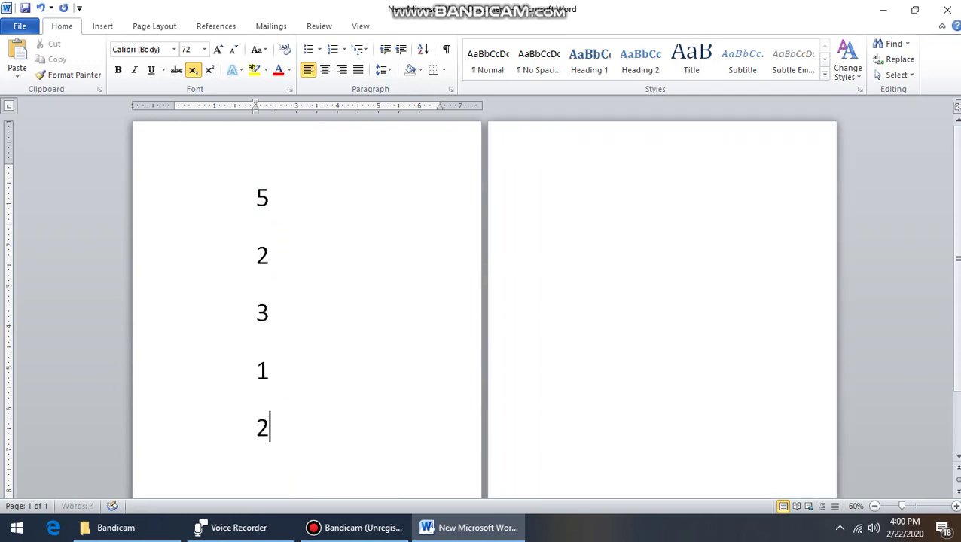
# Step: Sort the five number lines by paragraphs as numbers in ascending order
pyautogui.moveTo(256, 197); pyautogui.dragTo(280, 428)
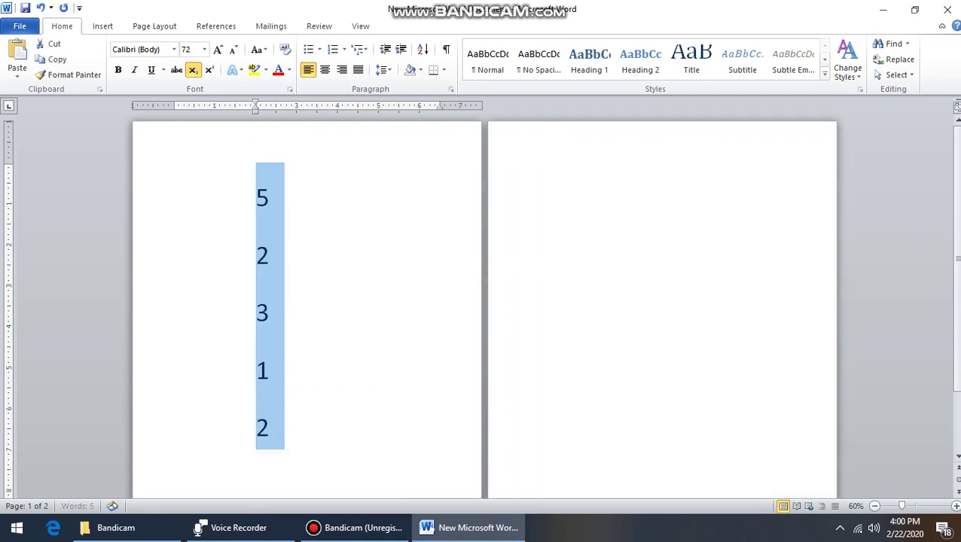
pyautogui.click(423, 49)
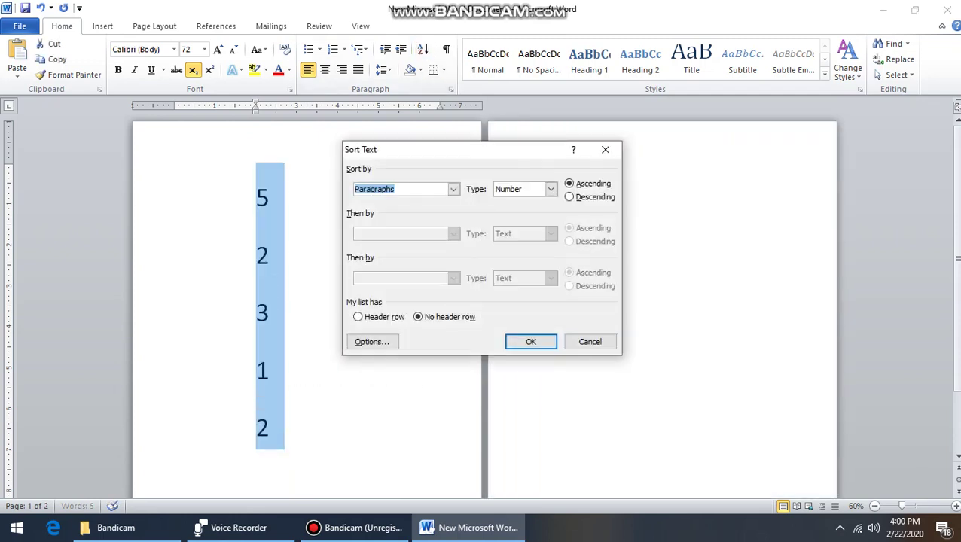
pyautogui.press('Return')
pyautogui.click(269, 255)
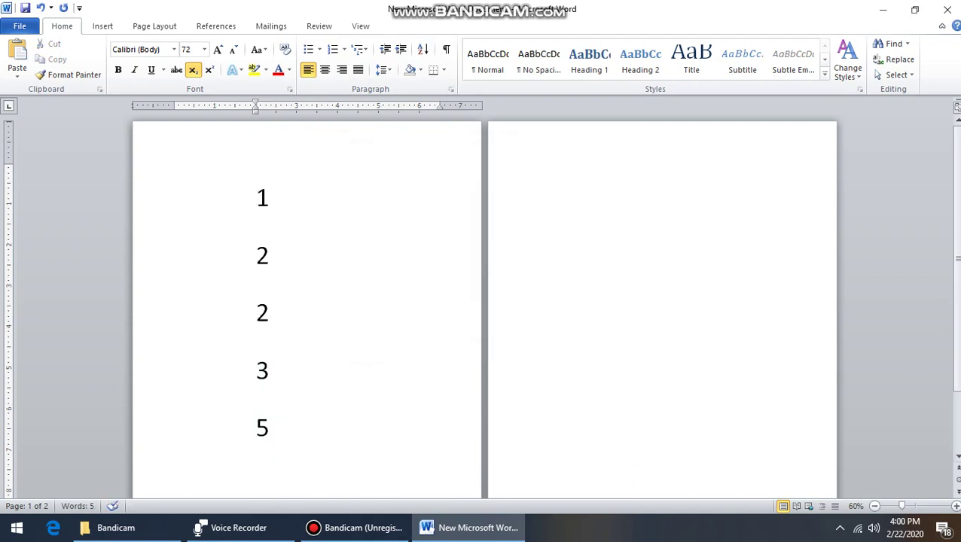
# Step: View the line spacing choices for the five number lines and apply All Borders to them
pyautogui.hotkey('ctrl', 'a')
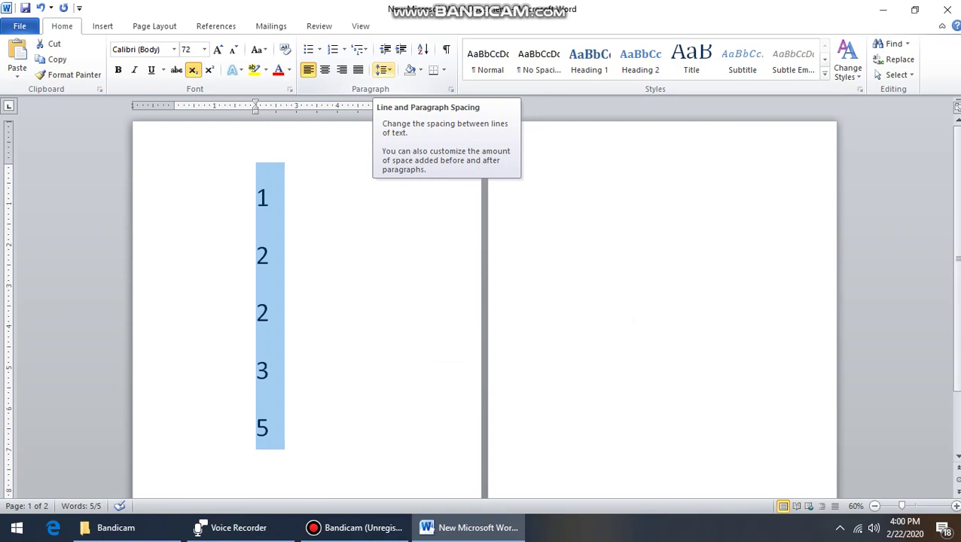
pyautogui.click(384, 70)
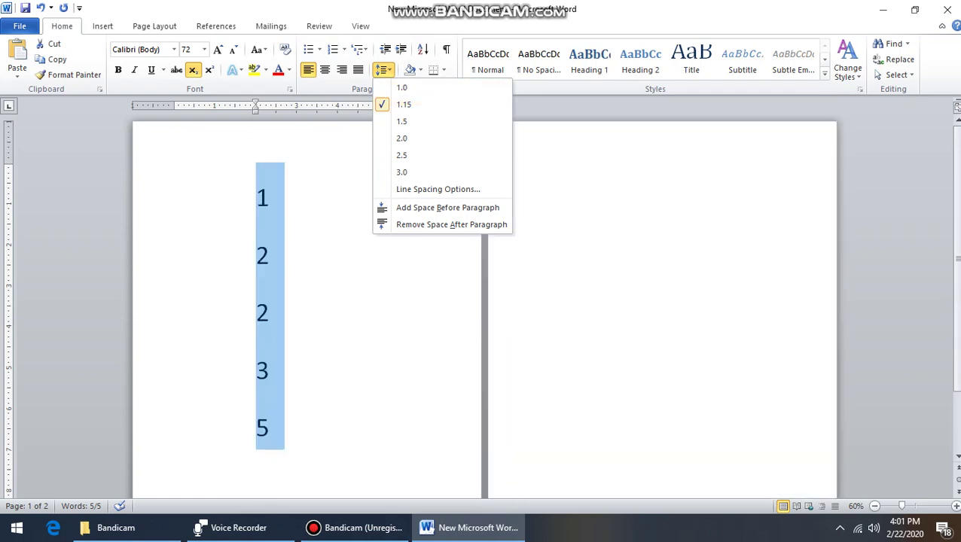
pyautogui.click(444, 69)
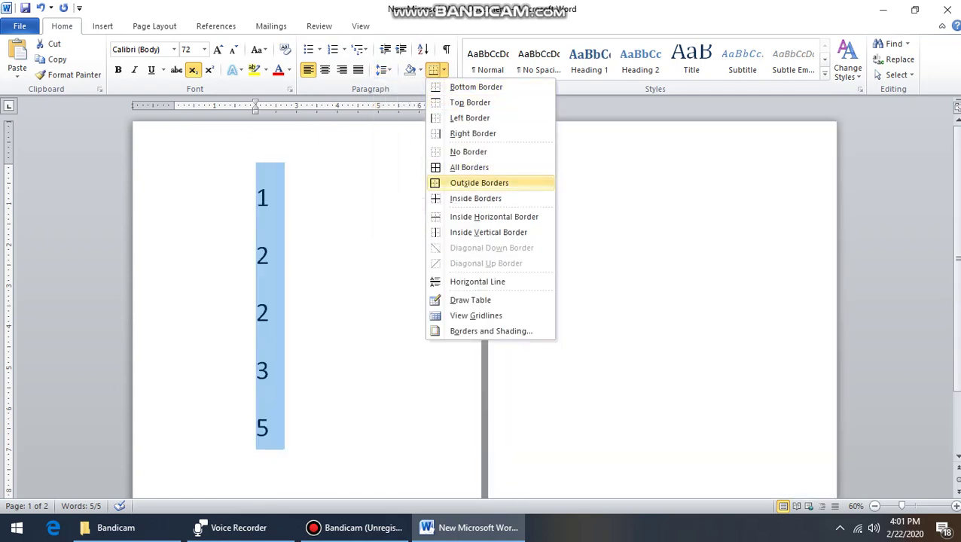
pyautogui.click(469, 168)
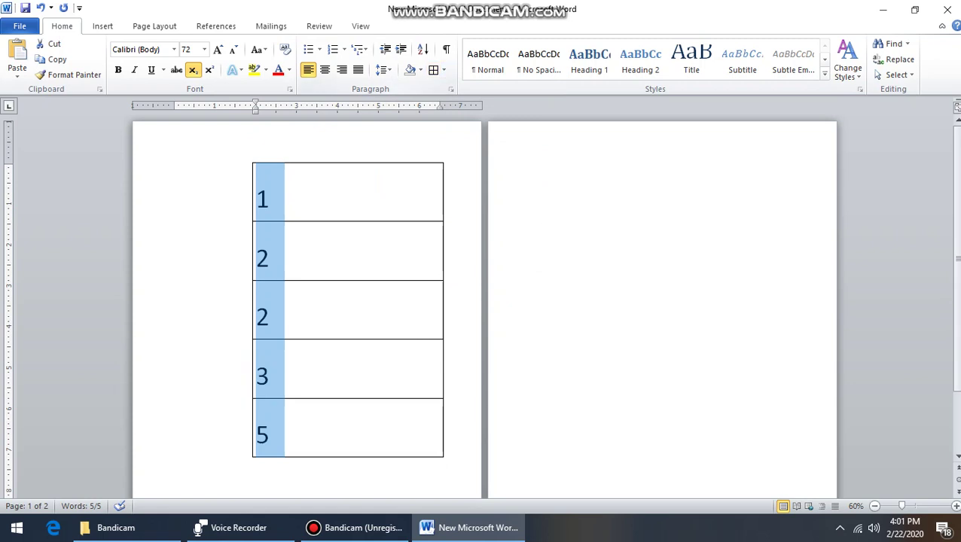
# Step: Apply white theme-color shading to the number lines and remove all their borders
pyautogui.click(420, 69)
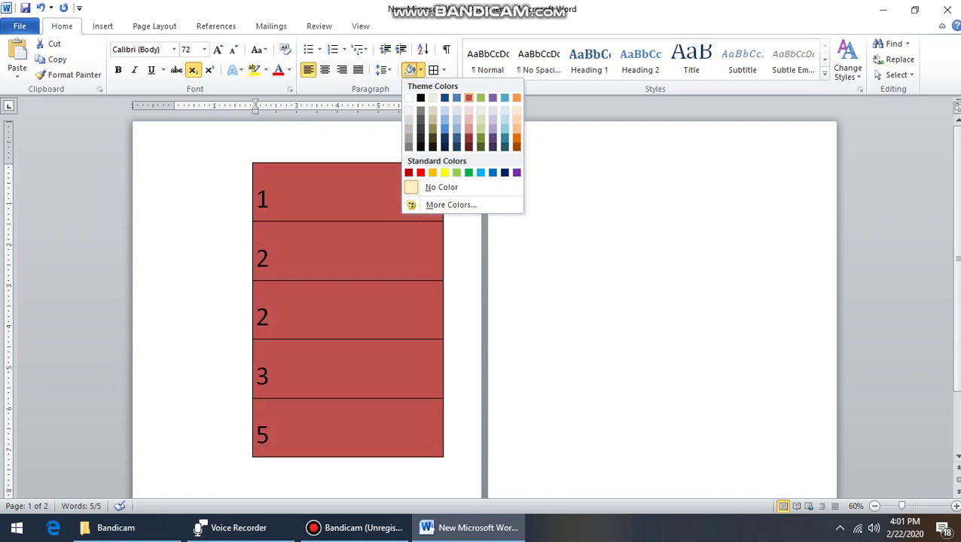
pyautogui.click(408, 97)
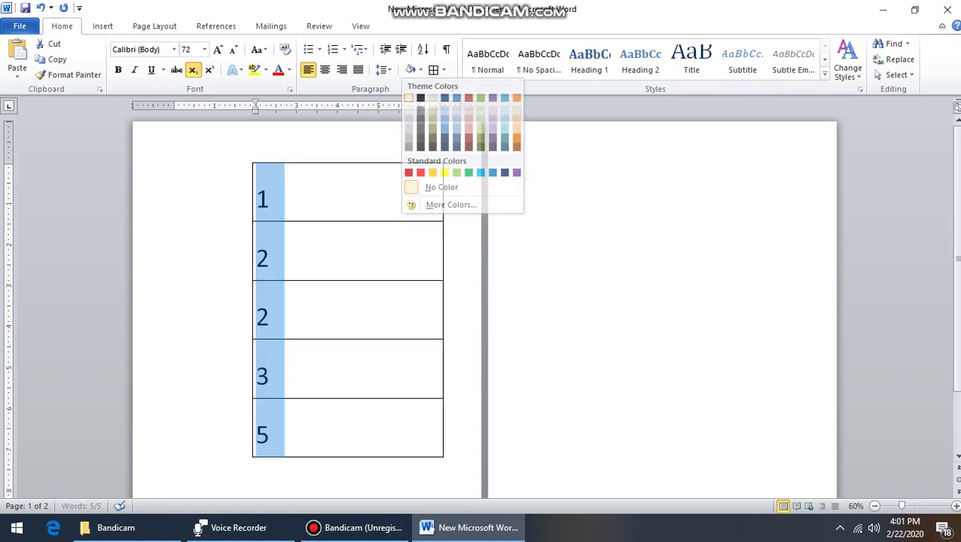
pyautogui.click(443, 69)
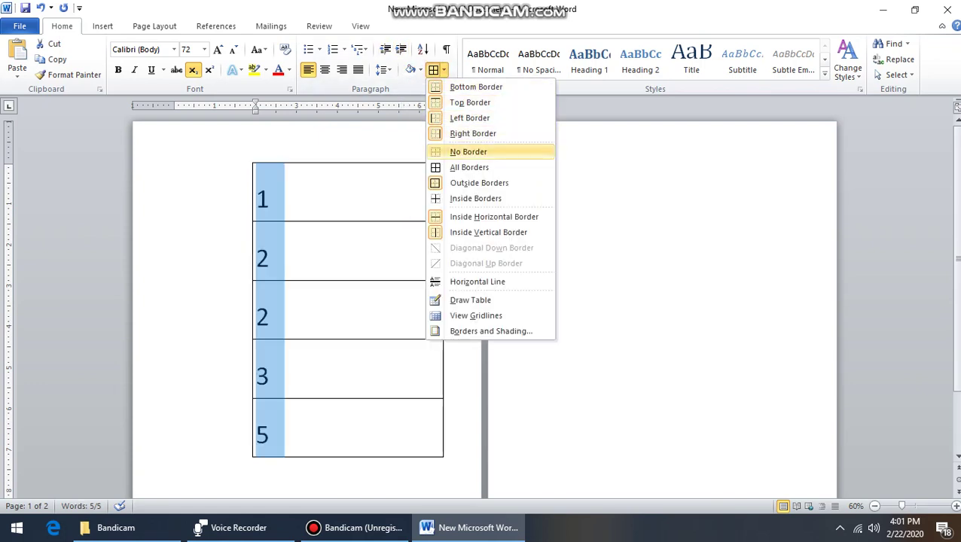
pyautogui.click(470, 150)
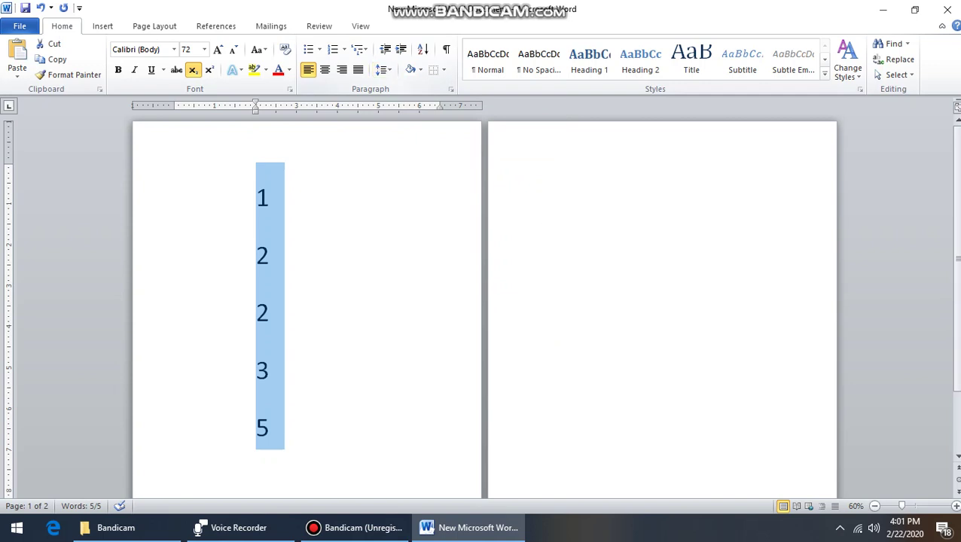
# Step: Set the number lines' line spacing to 1.15 and apply the Normal style to them
pyautogui.click(382, 70)
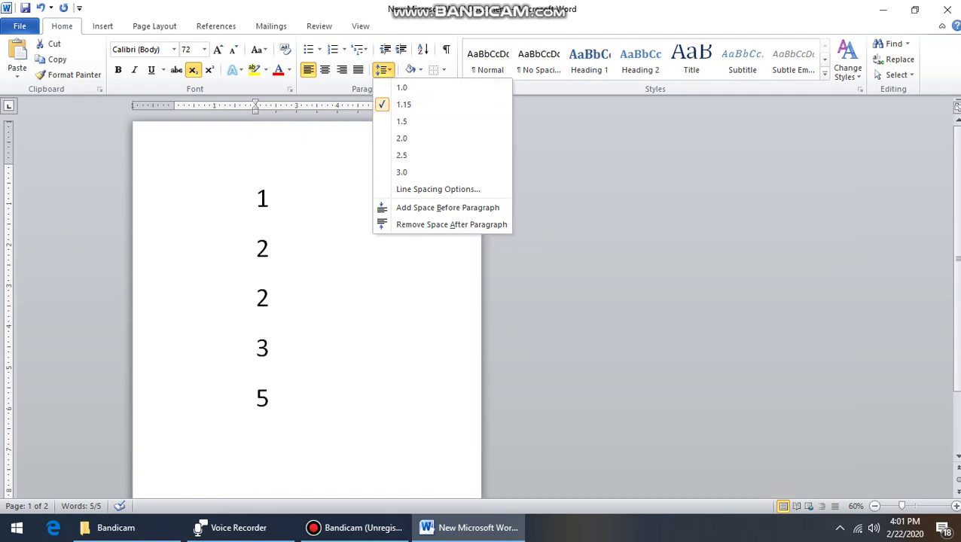
pyautogui.click(403, 104)
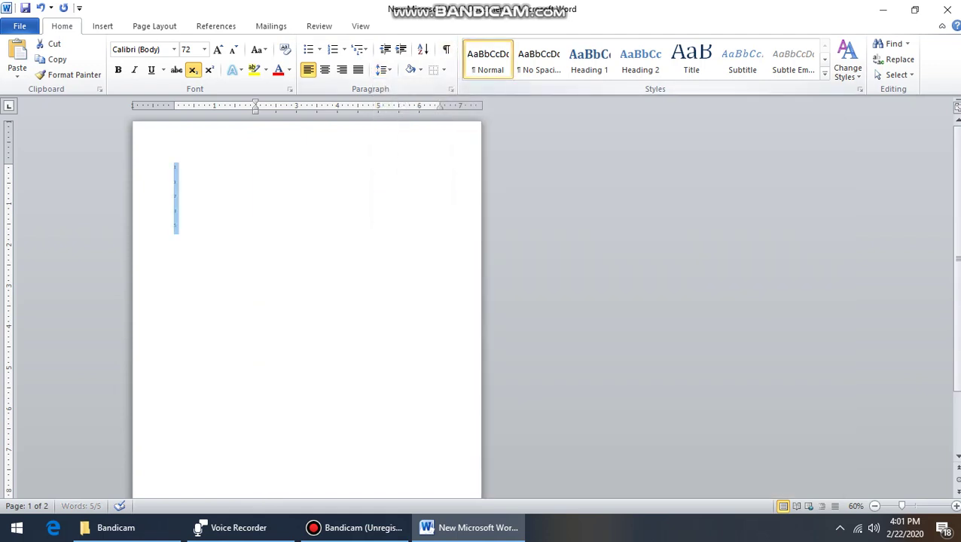
pyautogui.scroll(4, 306, 309)
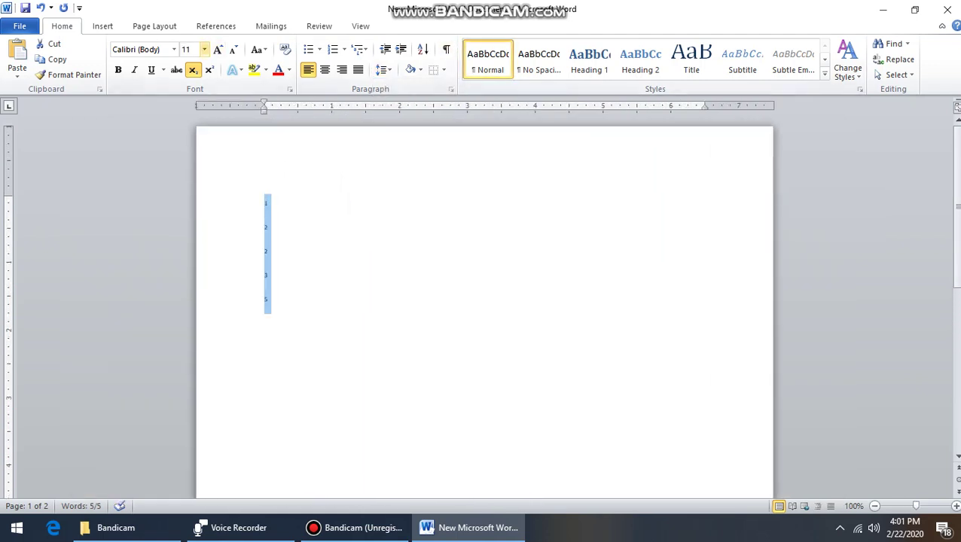
# Step: Set the font size of the five number lines to 18 and enlarge them further to 28
pyautogui.click(203, 49)
pyautogui.click(188, 147)
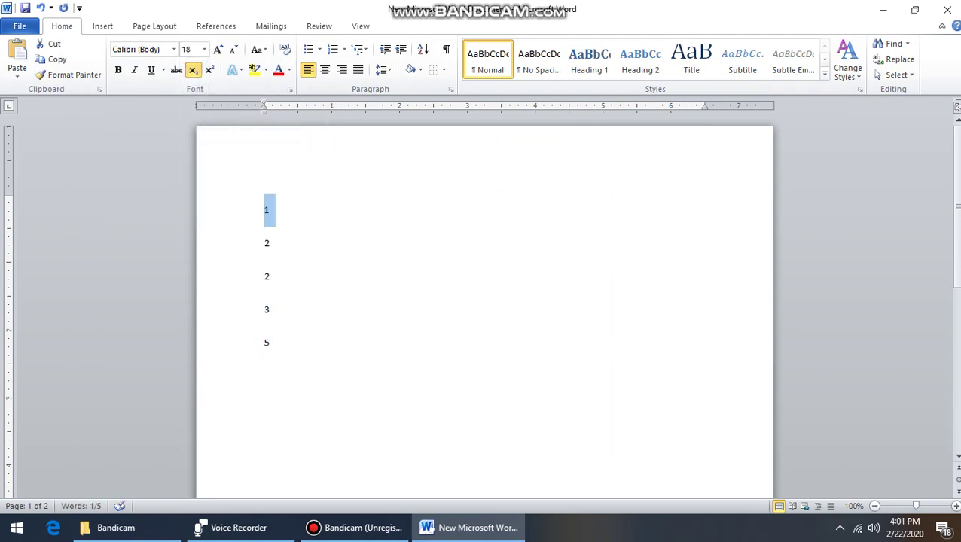
pyautogui.moveTo(265, 205); pyautogui.dragTo(271, 355)
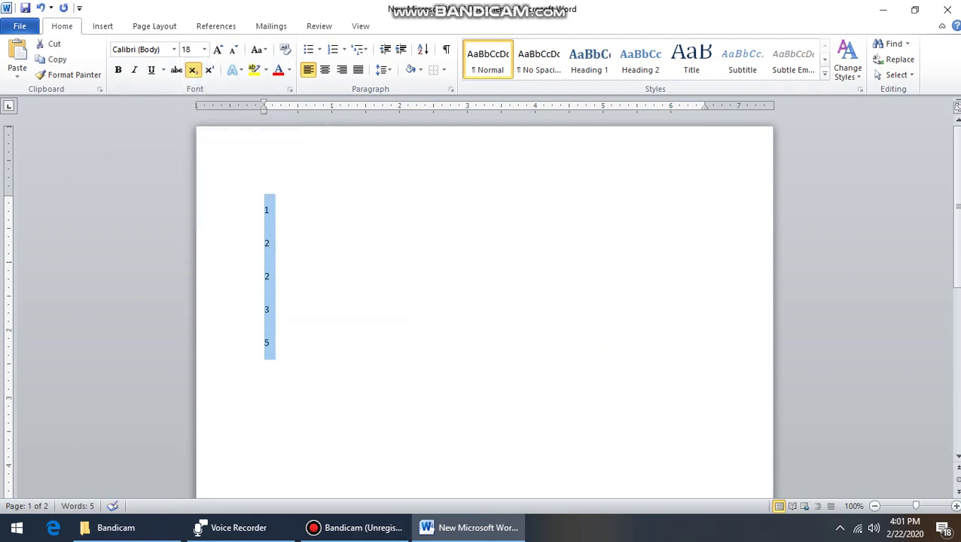
pyautogui.click(203, 49)
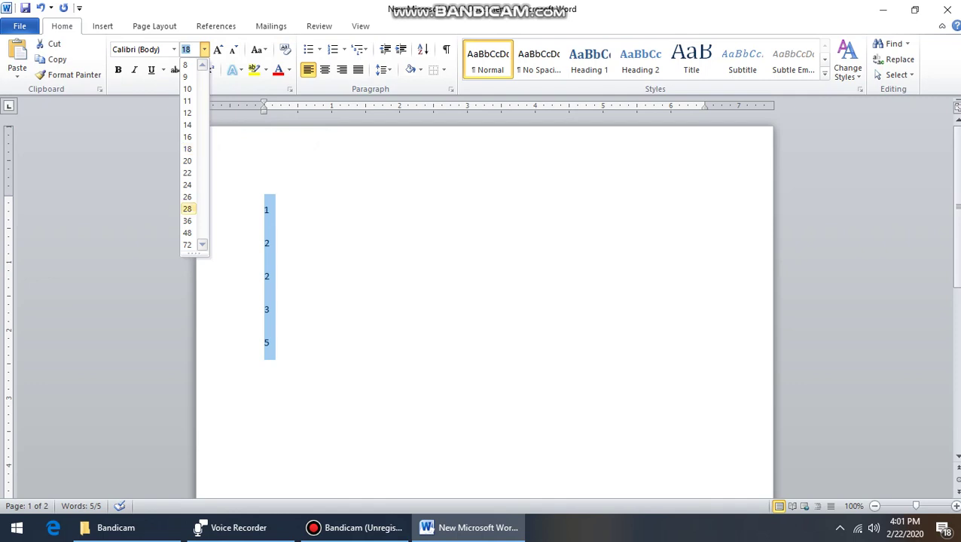
pyautogui.click(188, 209)
# Step: Set the line spacing of the five number lines to 2.5 and justify them
pyautogui.click(383, 69)
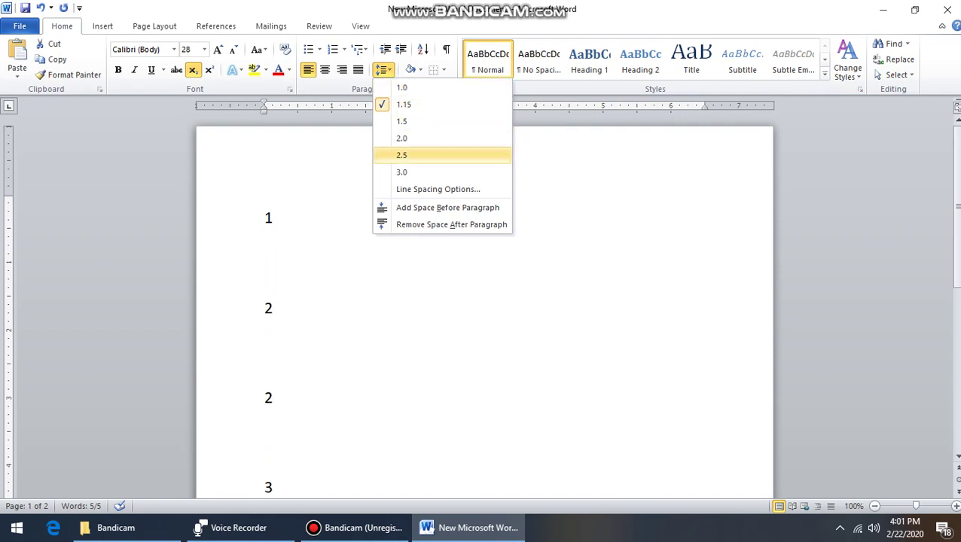
pyautogui.click(401, 155)
pyautogui.hotkey('ctrl', 'j')
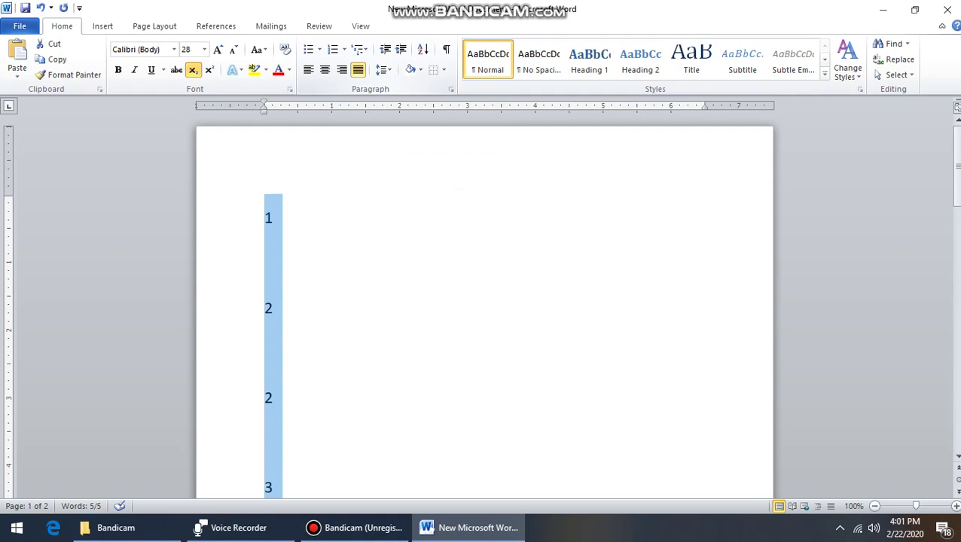
# Step: Try right, centered, left and justified alignment repeatedly on the selected number lines
pyautogui.click(341, 69)
pyautogui.click(325, 69)
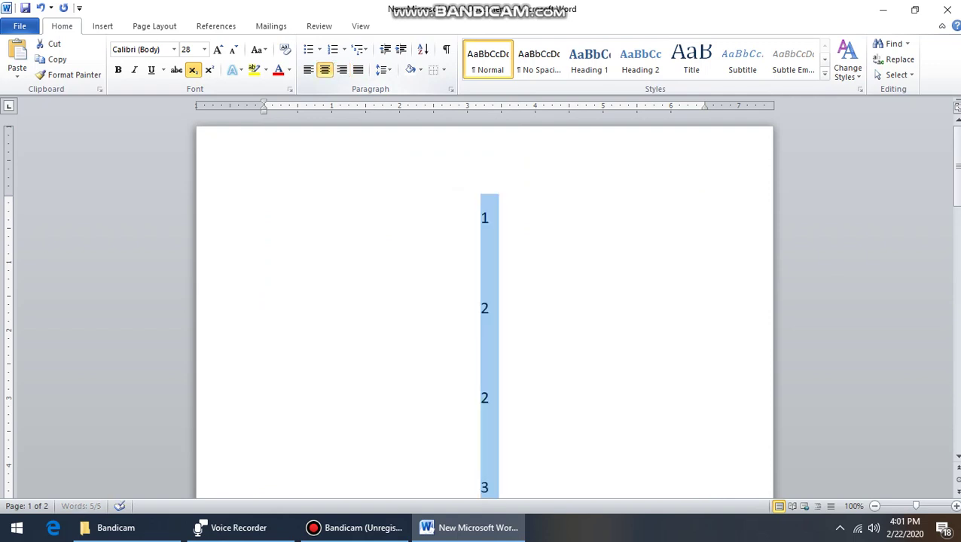
pyautogui.click(308, 69)
pyautogui.click(325, 69)
pyautogui.click(342, 69)
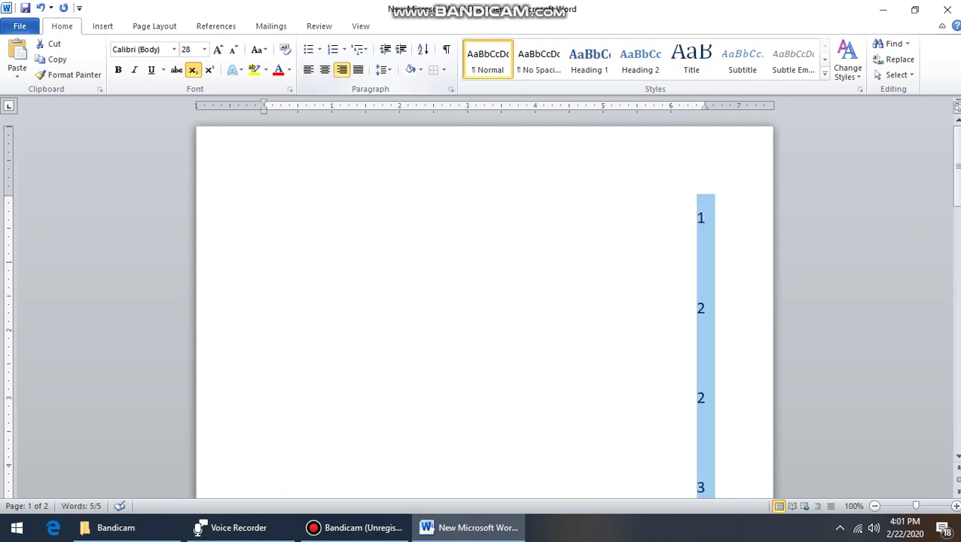
pyautogui.click(308, 69)
pyautogui.click(324, 70)
pyautogui.click(342, 70)
pyautogui.click(308, 70)
pyautogui.click(325, 69)
pyautogui.click(308, 69)
pyautogui.click(325, 69)
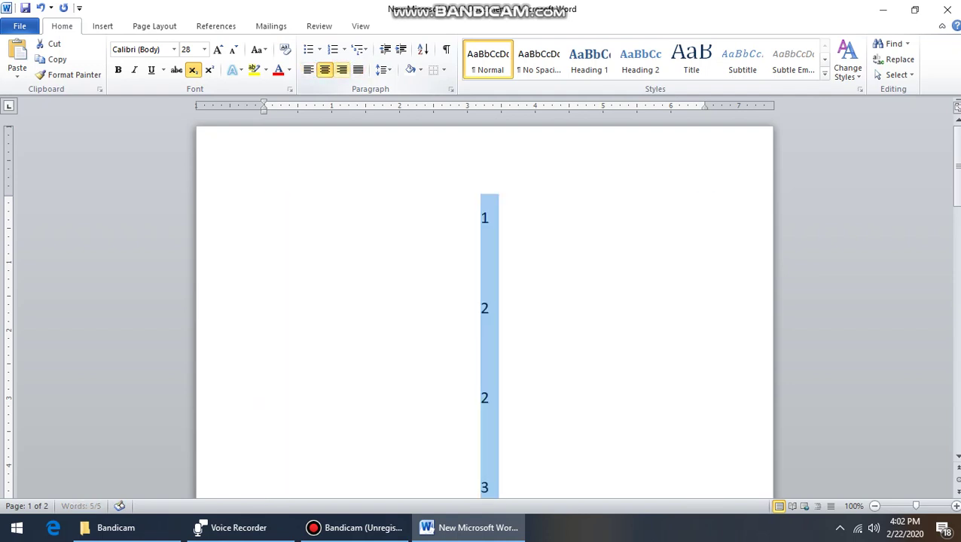
pyautogui.hotkey('ctrl', 'r')
pyautogui.hotkey('ctrl', 'l')
pyautogui.hotkey('ctrl', 'e')
pyautogui.hotkey('ctrl', 'l')
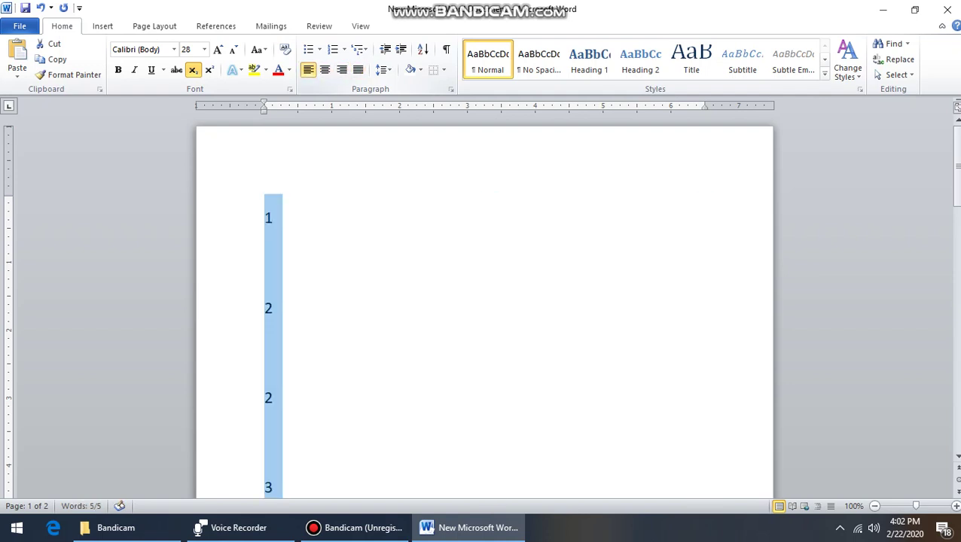
pyautogui.hotkey('ctrl', 'e')
pyautogui.hotkey('ctrl', 'r')
pyautogui.hotkey('ctrl', 'l')
pyautogui.hotkey('ctrl', 'e')
pyautogui.hotkey('ctrl', 'r')
pyautogui.hotkey('ctrl', 'l')
pyautogui.hotkey('ctrl', 'r')
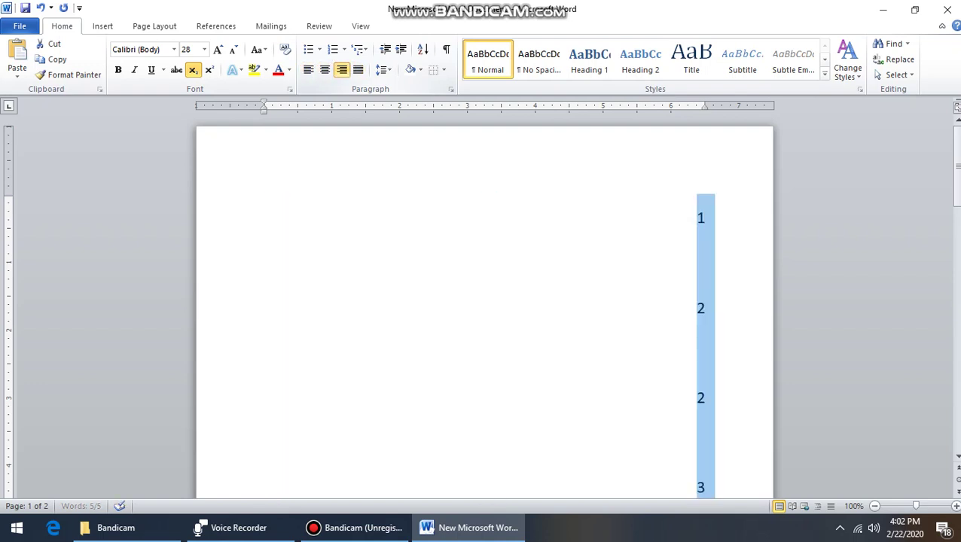
pyautogui.hotkey('ctrl', 'l')
pyautogui.hotkey('ctrl', 'e')
pyautogui.hotkey('ctrl', 'l')
pyautogui.hotkey('ctrl', 'r')
pyautogui.hotkey('ctrl', 'l')
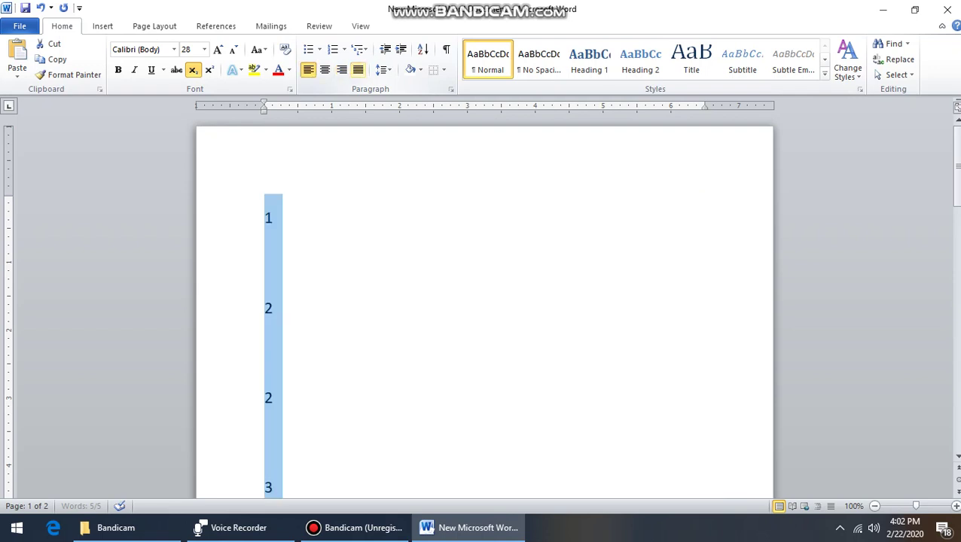
pyautogui.hotkey('ctrl', 'j')
# Step: Center the five number lines and bring up the Insert commands with no text selected
pyautogui.hotkey('ctrl', 'e')
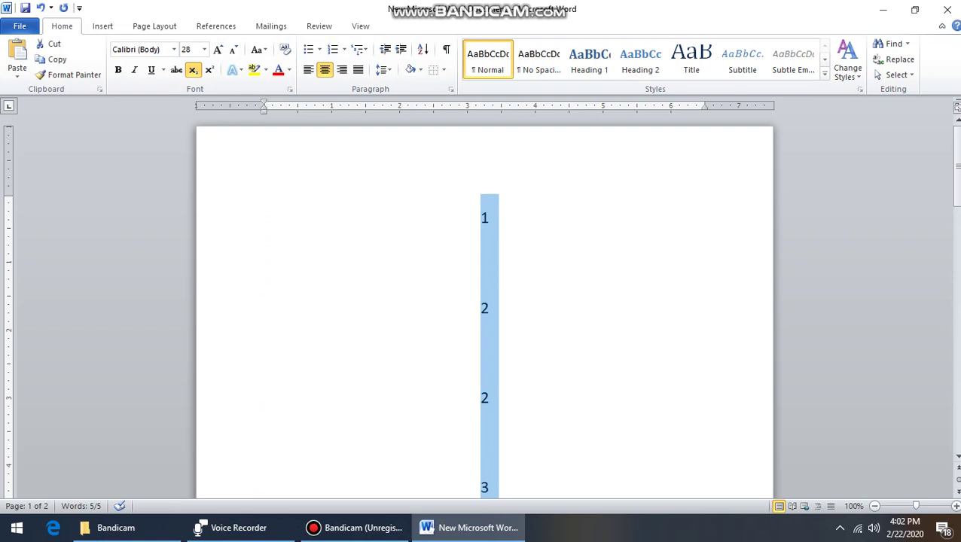
pyautogui.click(102, 26)
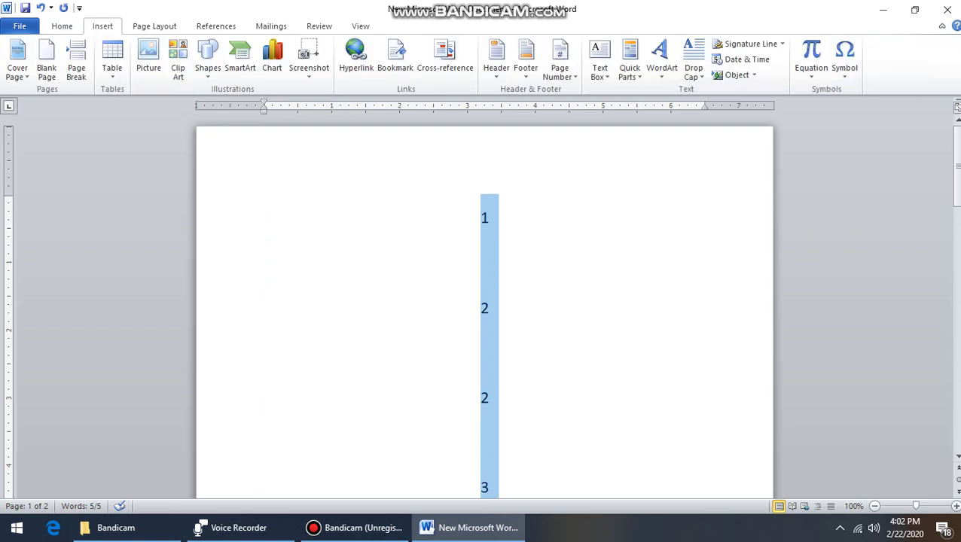
pyautogui.click(481, 218)
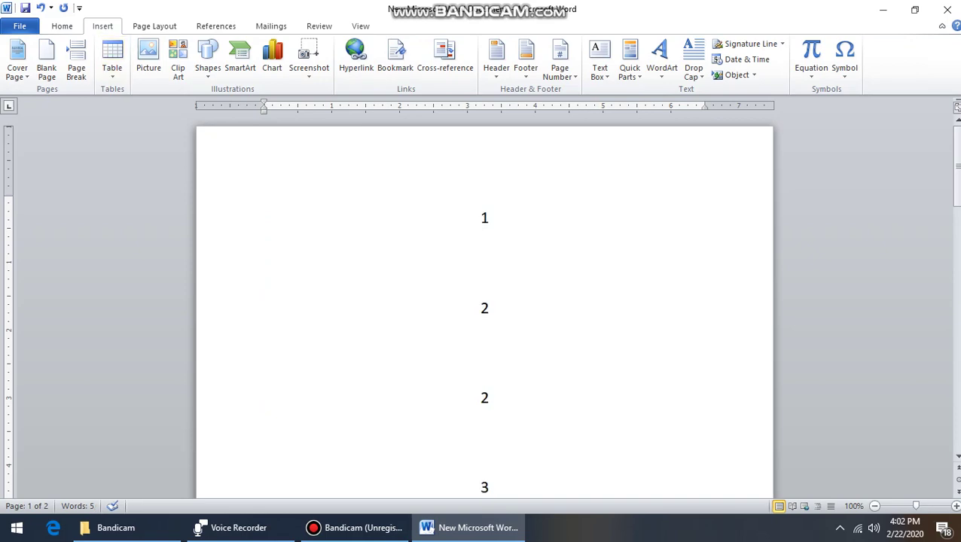